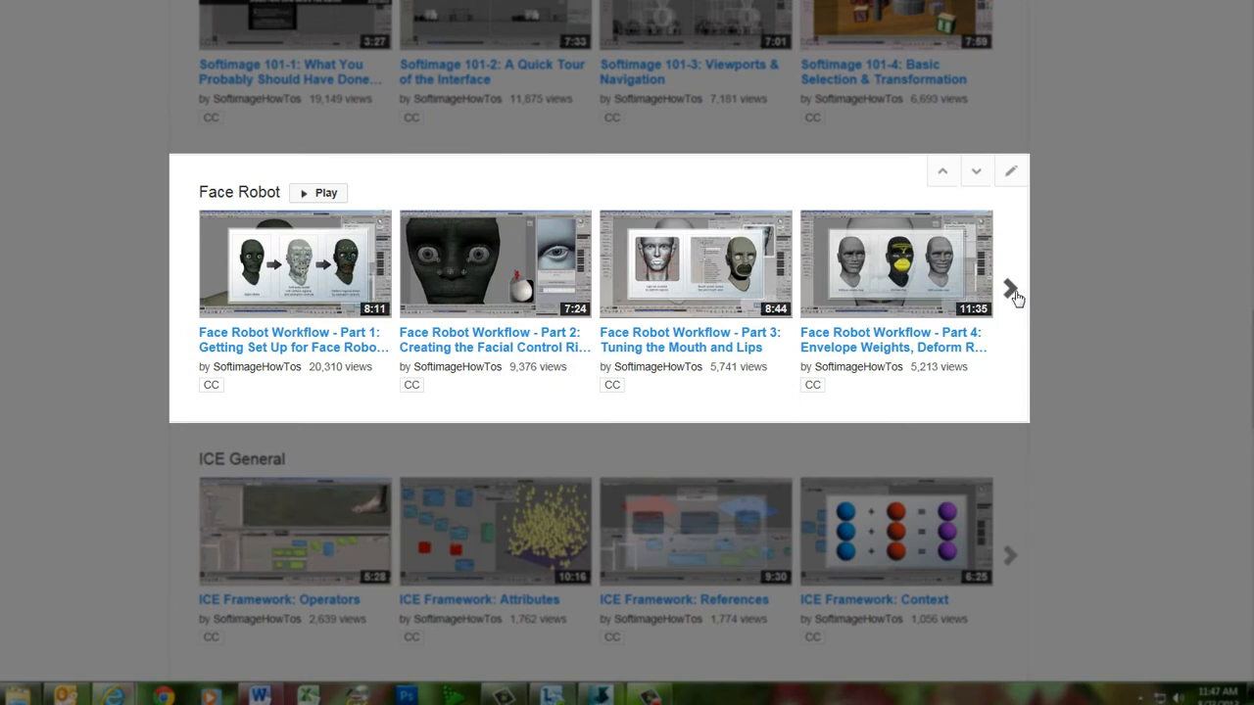
- Browse further through the Face Robot video playlist
left_click(1012, 292)
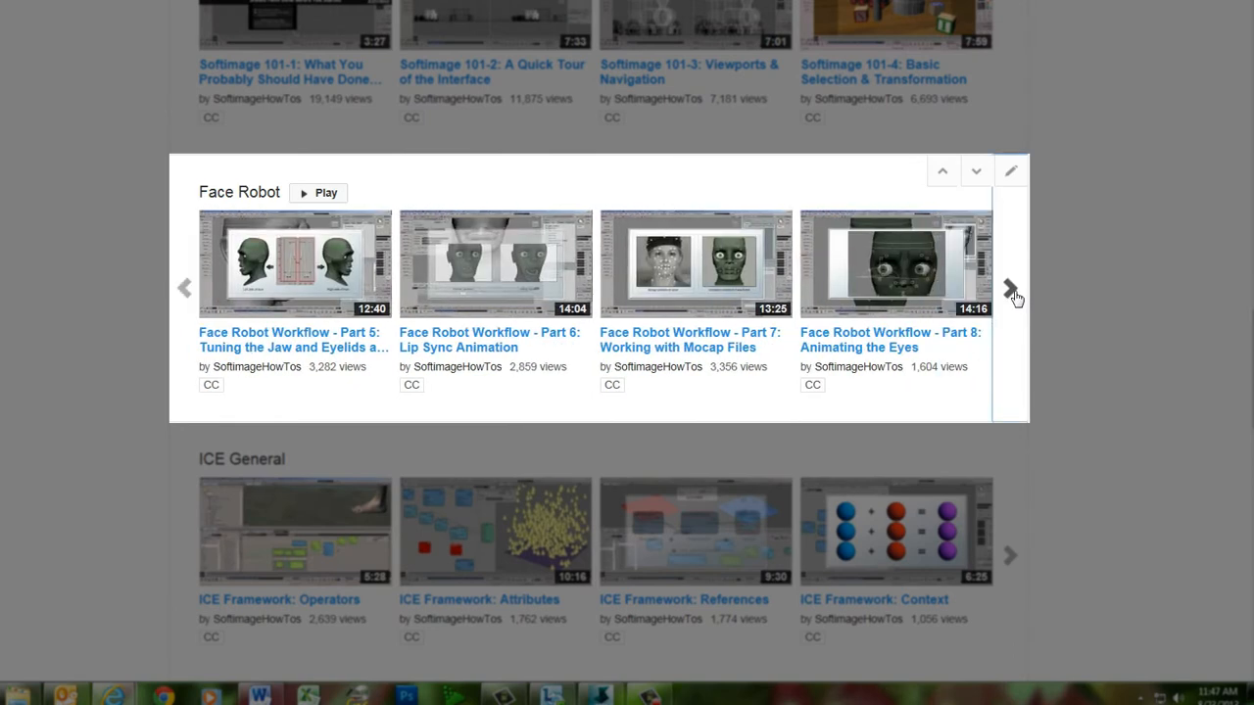
left_click(1013, 292)
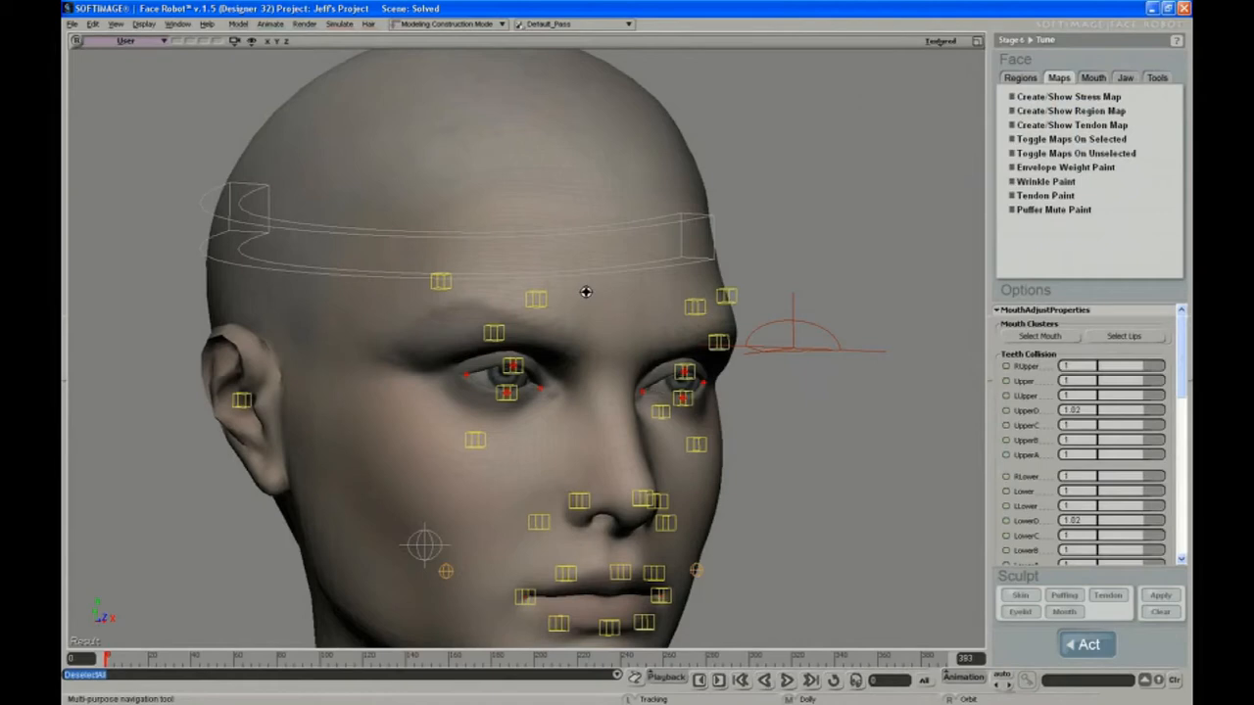
- Select the head mesh and display its weight map with Envelope Weight Paint, viewing the ear area in profile
right_click_drag(586, 292, 579, 296)
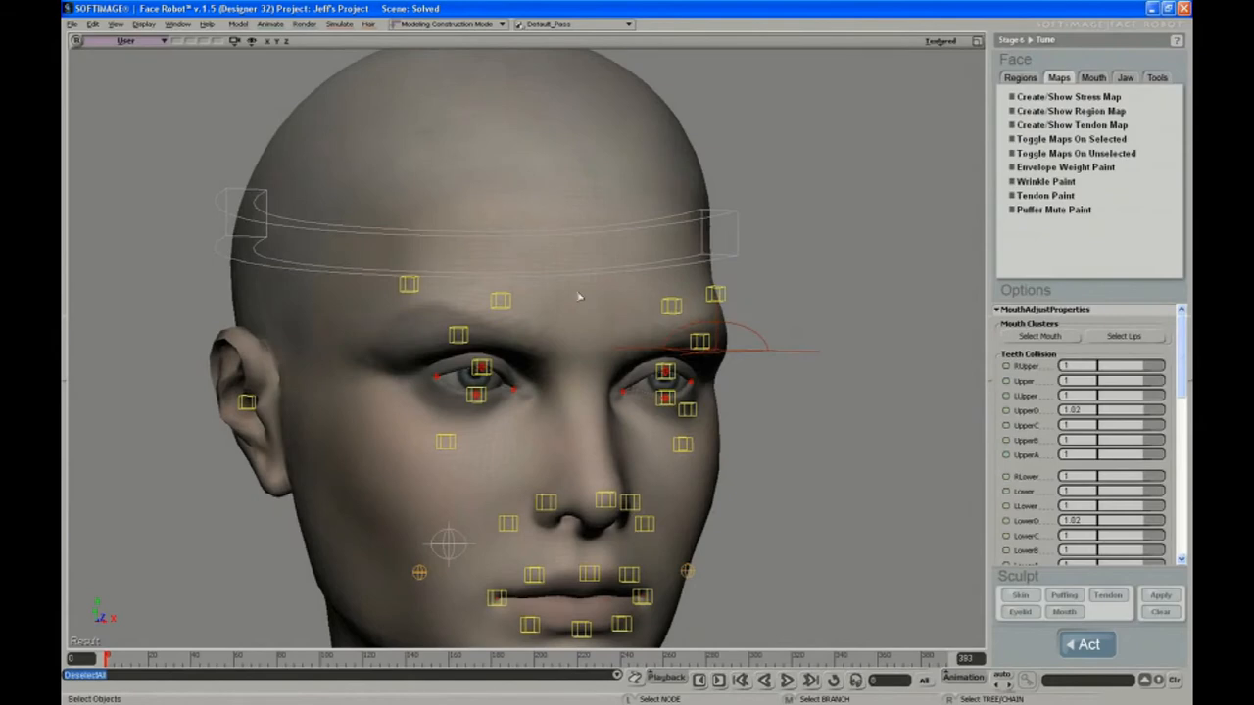
right_click_drag(599, 294, 596, 345)
left_click(602, 320)
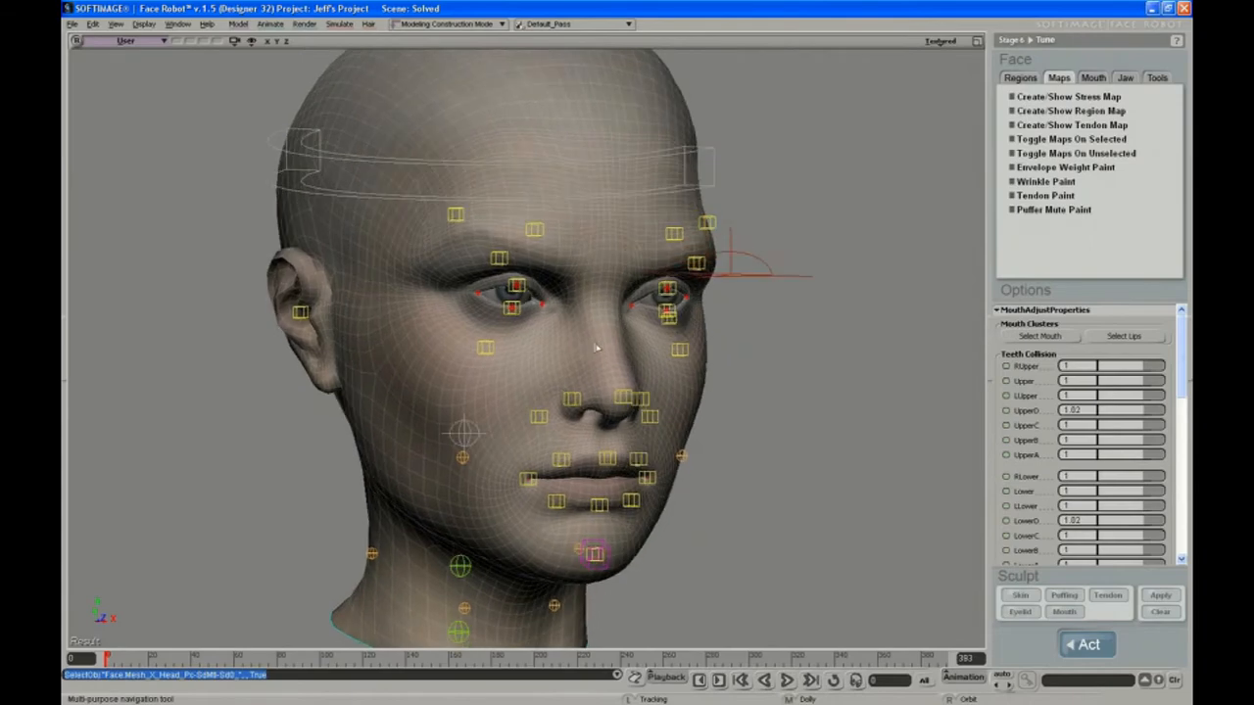
left_click(1064, 166)
mouse_move(607, 358)
right_mouse_down()
mouse_move(588, 373)
mouse_move(649, 366)
mouse_move(654, 382)
right_mouse_up()
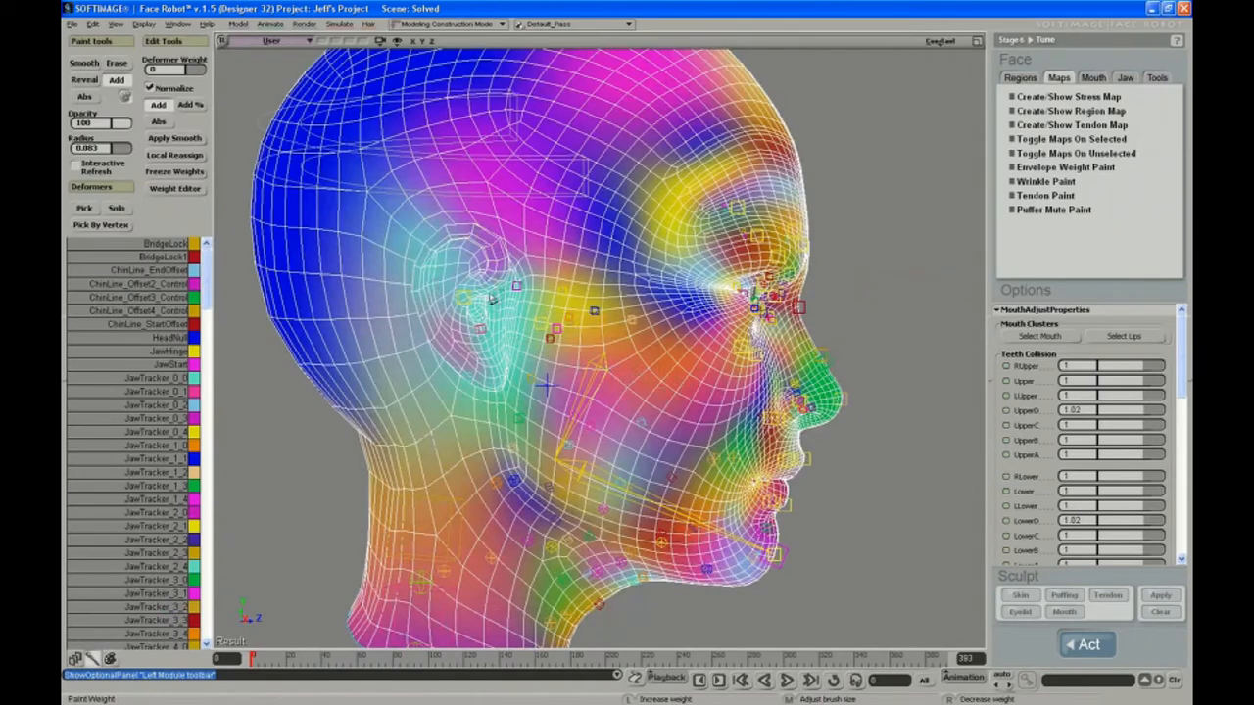
mouse_move(478, 233)
right_mouse_down()
mouse_move(467, 289)
mouse_move(498, 378)
mouse_move(487, 378)
right_mouse_up()
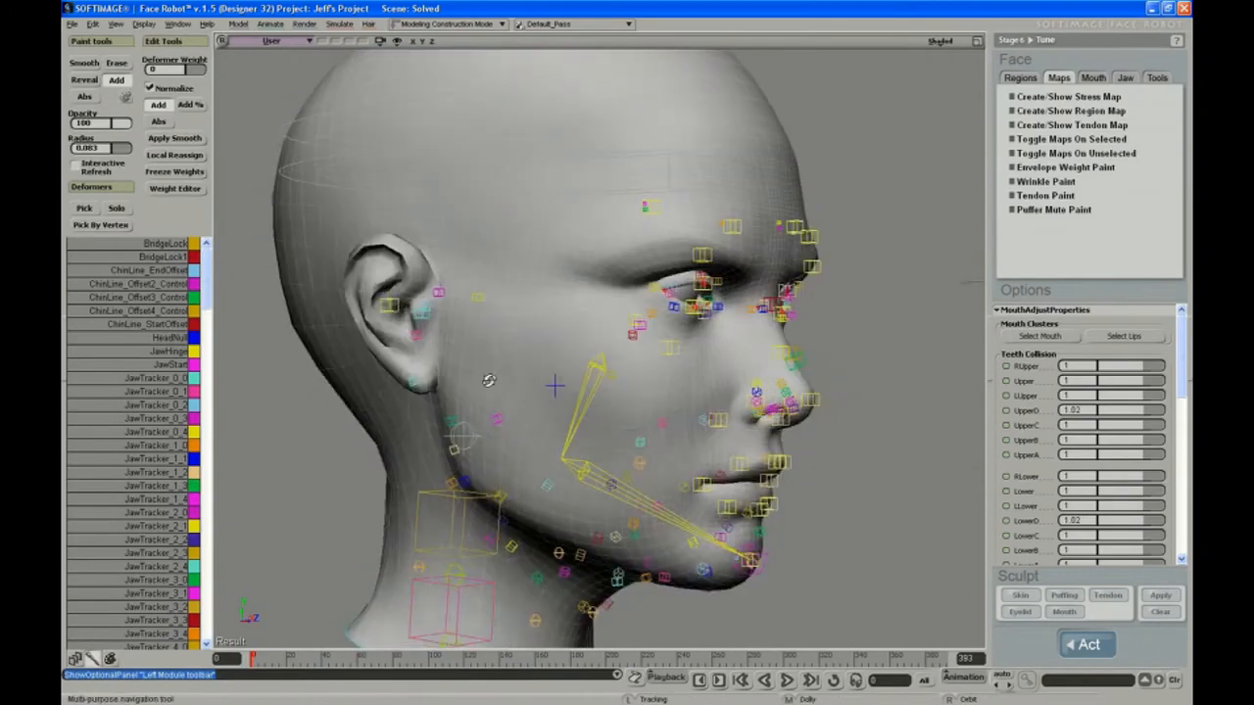
- Move the right ear control slightly to test its influence, and undo the move
key("space")
left_click(392, 309)
key("v")
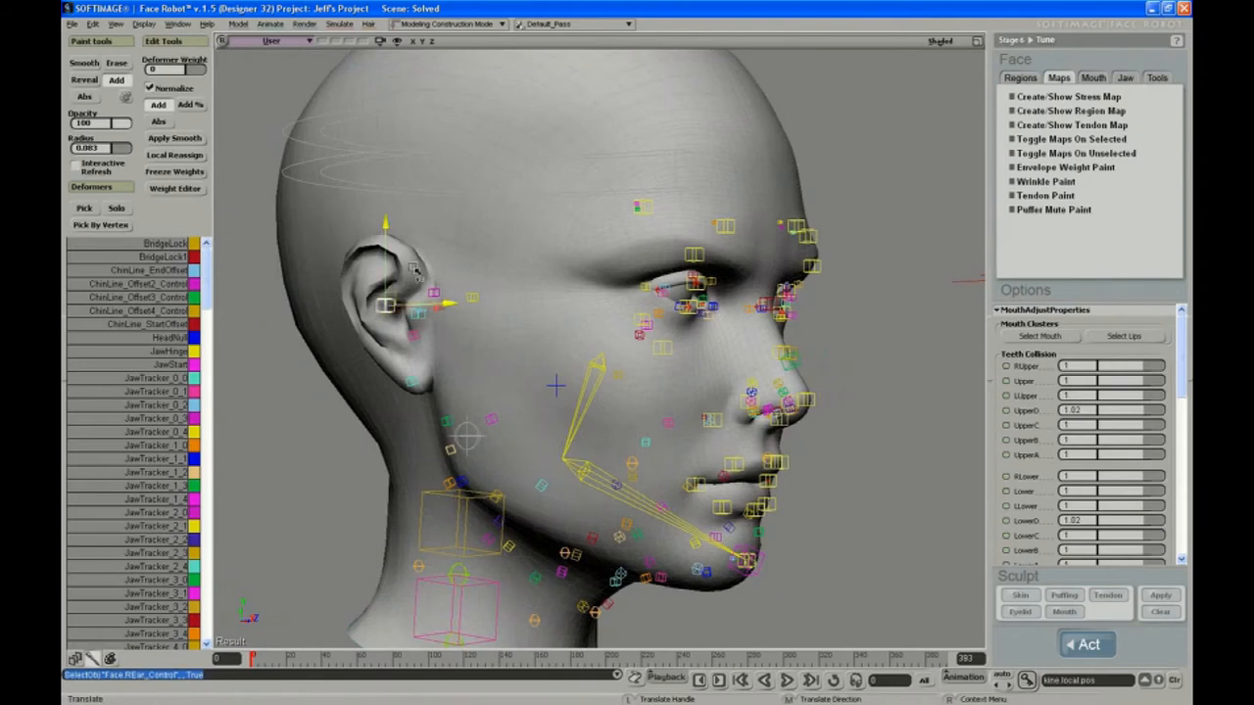
mouse_move(416, 271)
left_mouse_down()
mouse_move(415, 247)
mouse_move(410, 266)
left_mouse_up()
key("ctrl+z")
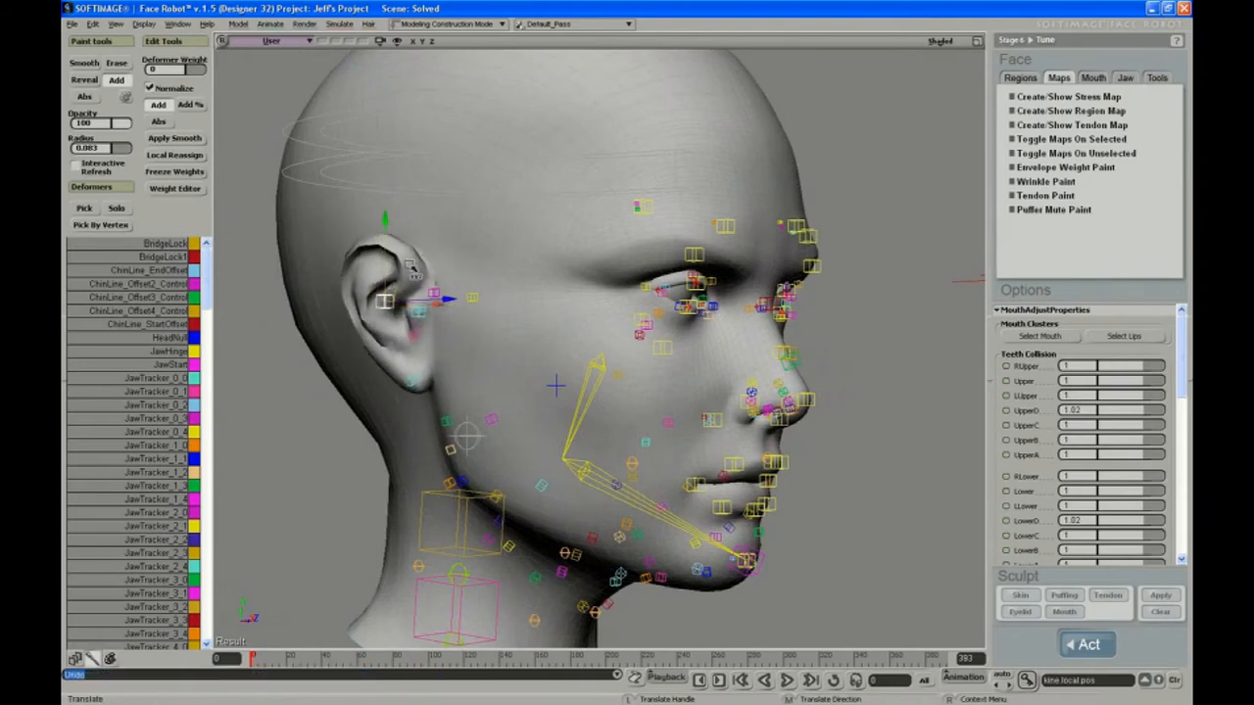
- Pull the jaw end control at the chin downward to test the deformation around the ear, and reset its transform
key("s")
right_click_drag(582, 343, 441, 348)
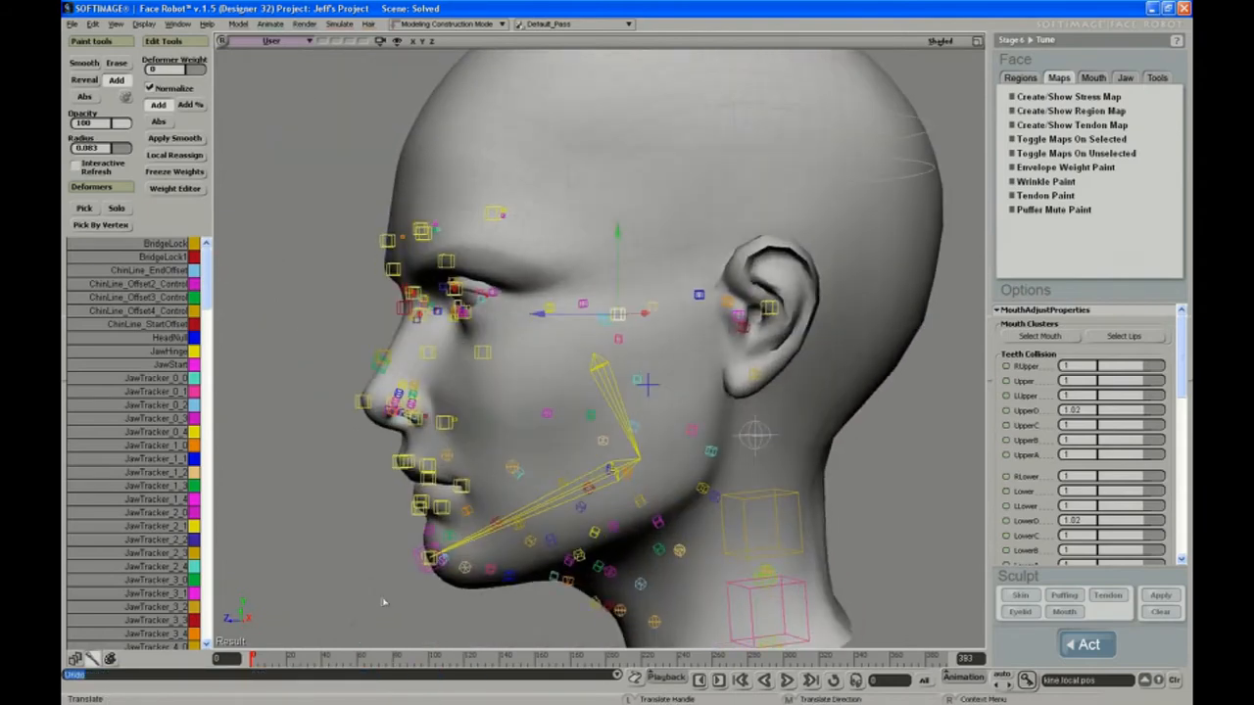
key("space")
key("v")
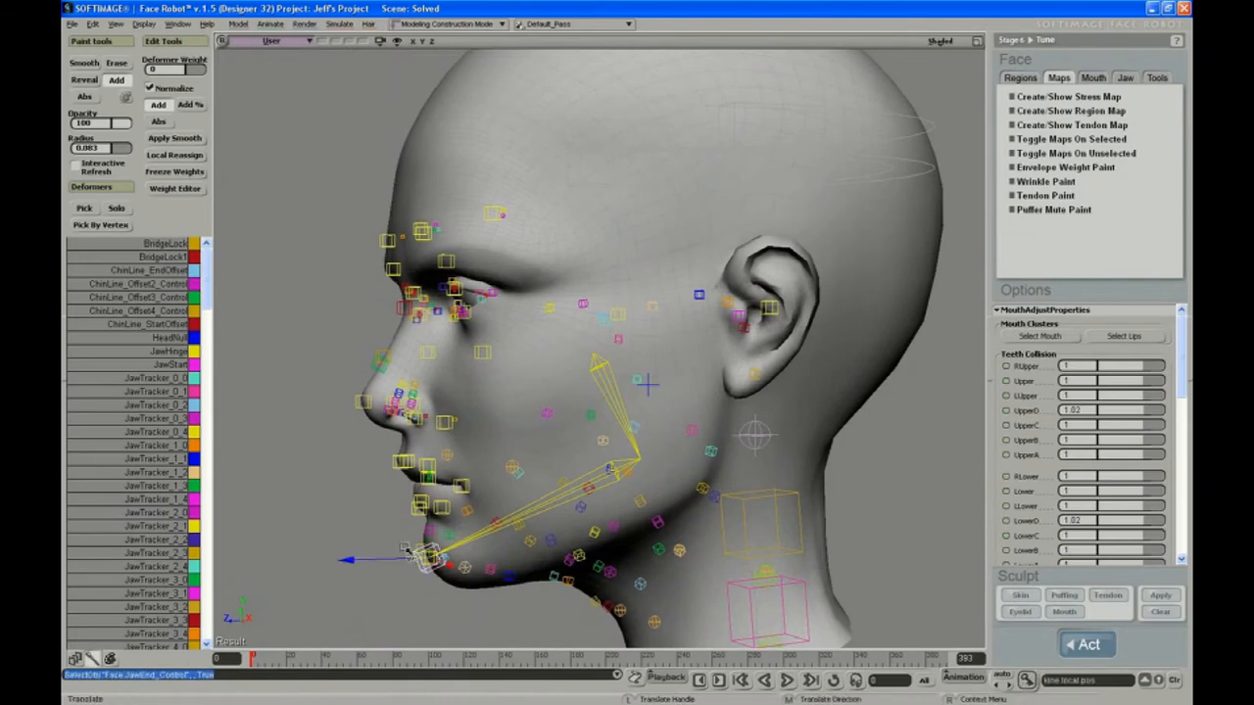
mouse_move(367, 515)
left_mouse_down()
mouse_move(383, 550)
mouse_move(440, 518)
mouse_move(360, 523)
left_mouse_up()
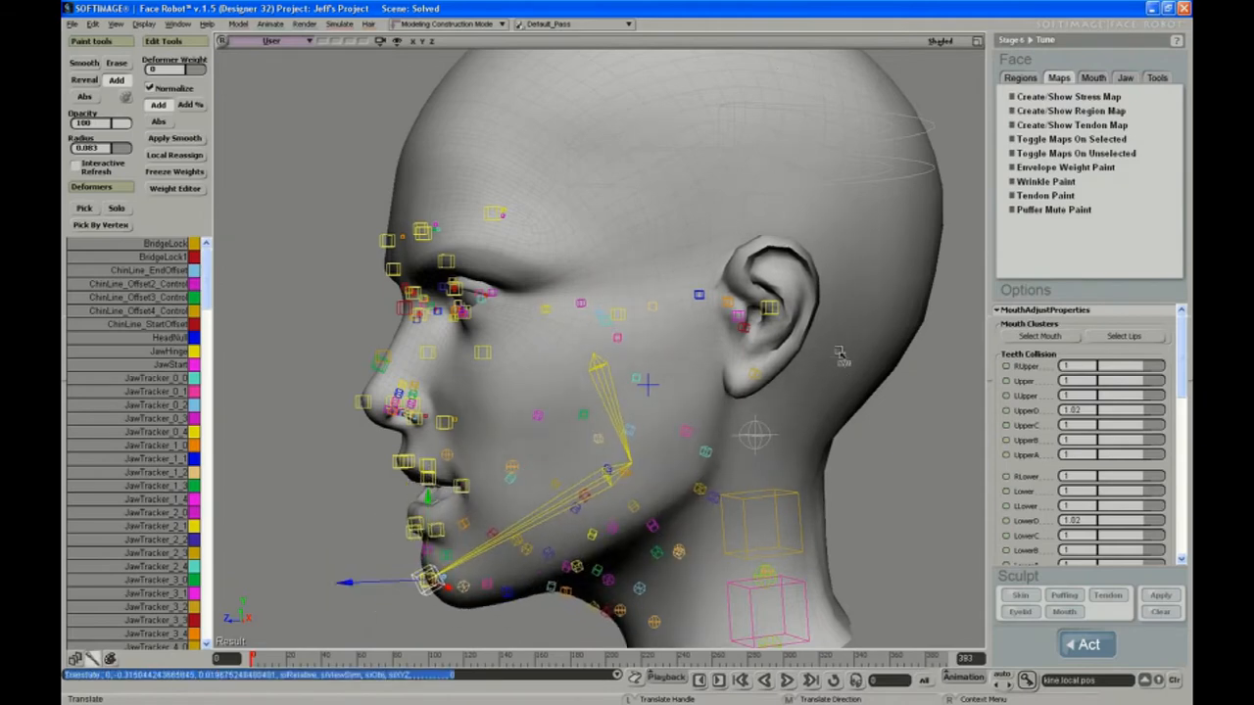
key("ctrl+shift+r")
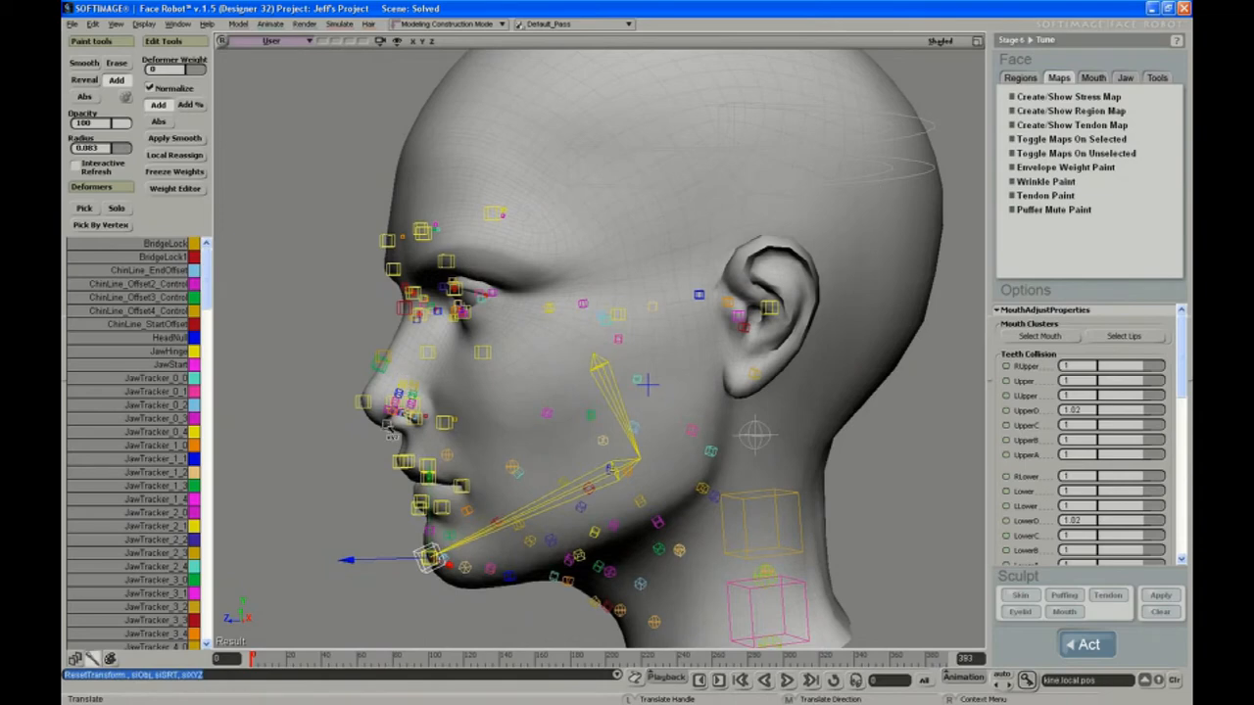
- Reselect the head mesh and activate Envelope Weight Paint on it
key("space")
key("s")
middle_click_drag(520, 389, 579, 322)
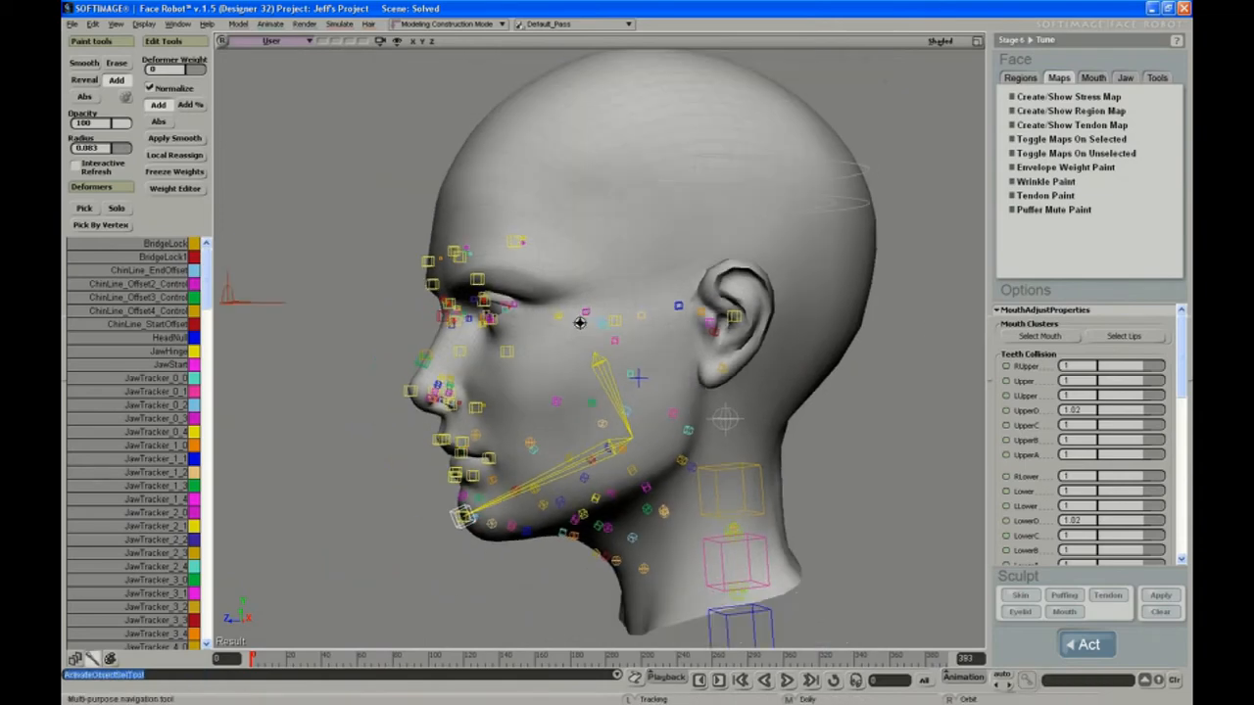
right_click_drag(563, 361, 643, 360)
left_click(564, 343)
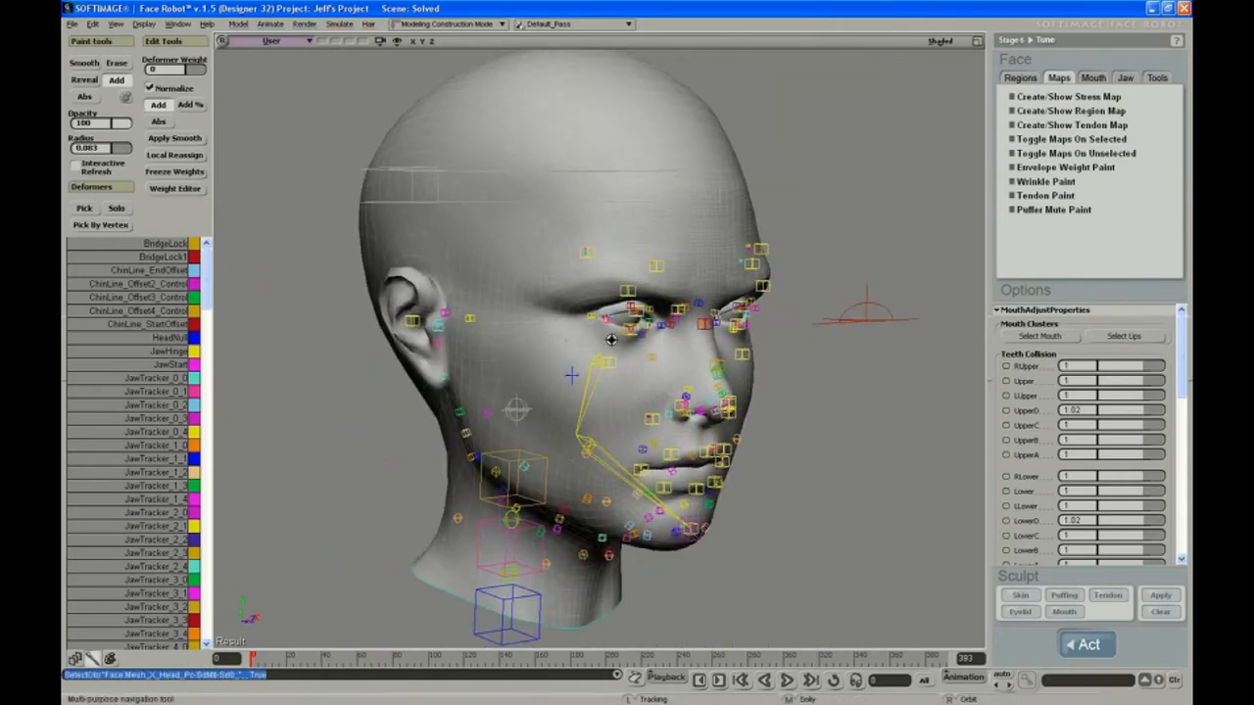
key("f")
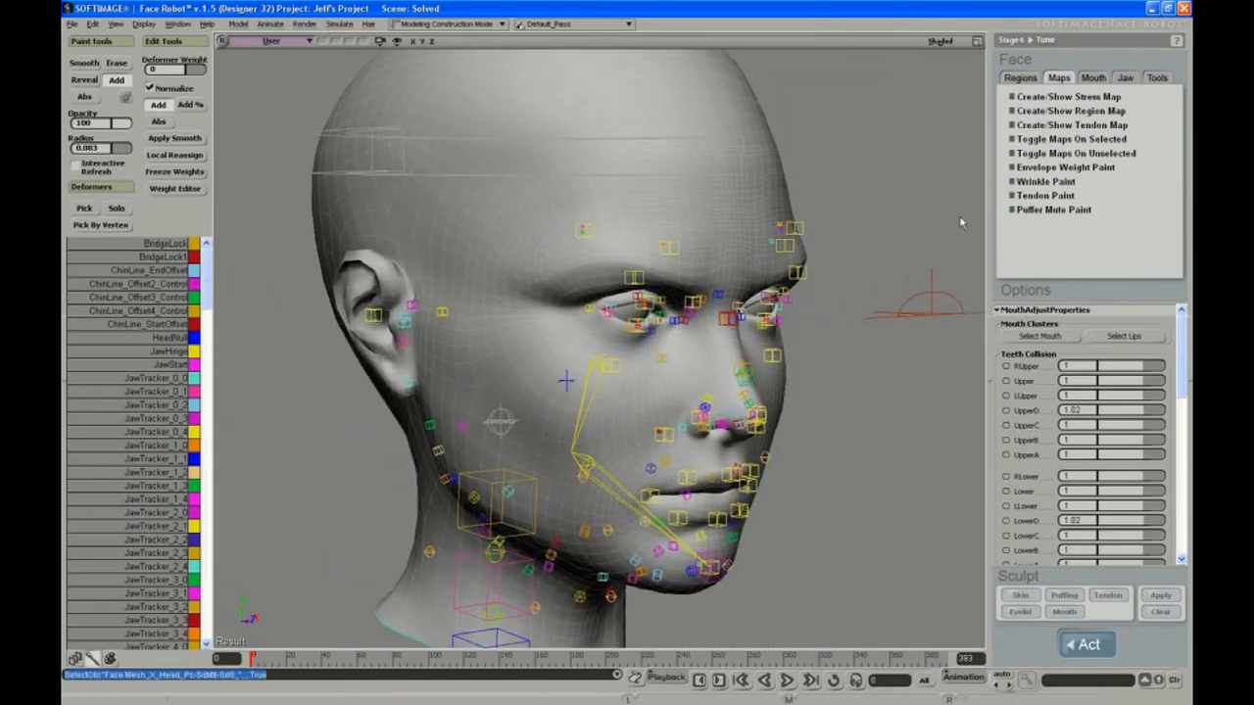
left_click(1125, 169)
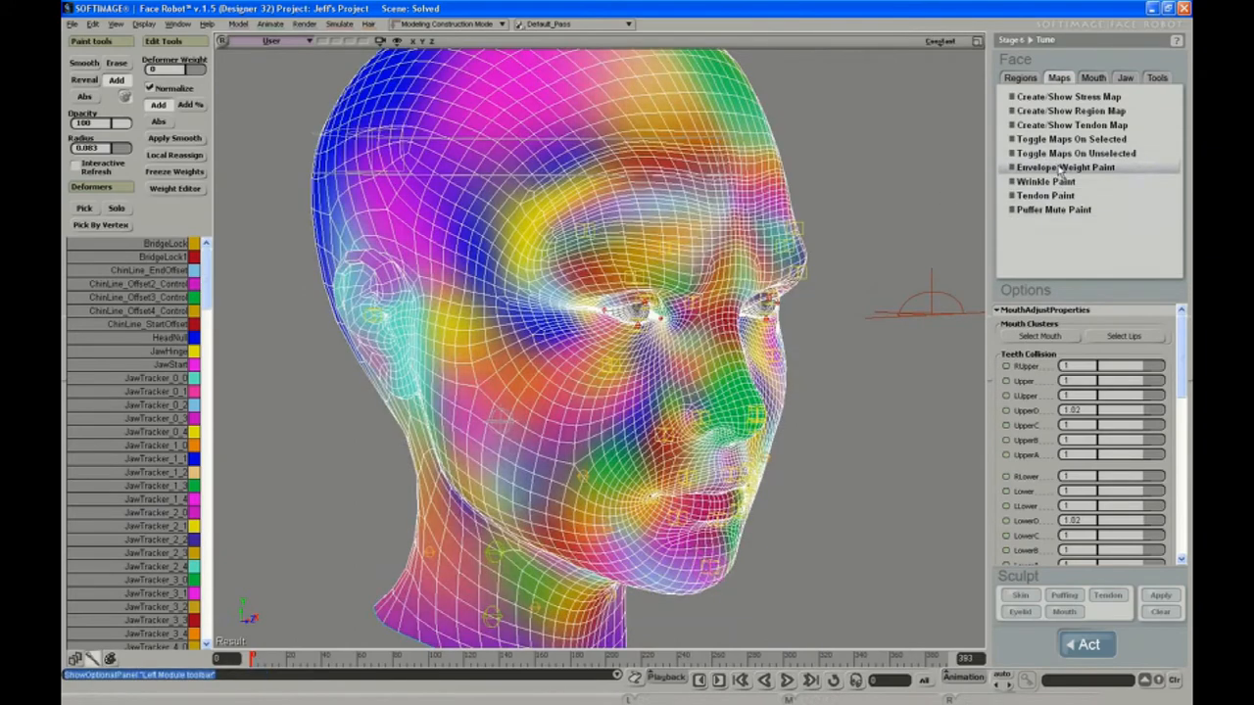
left_click(1061, 168)
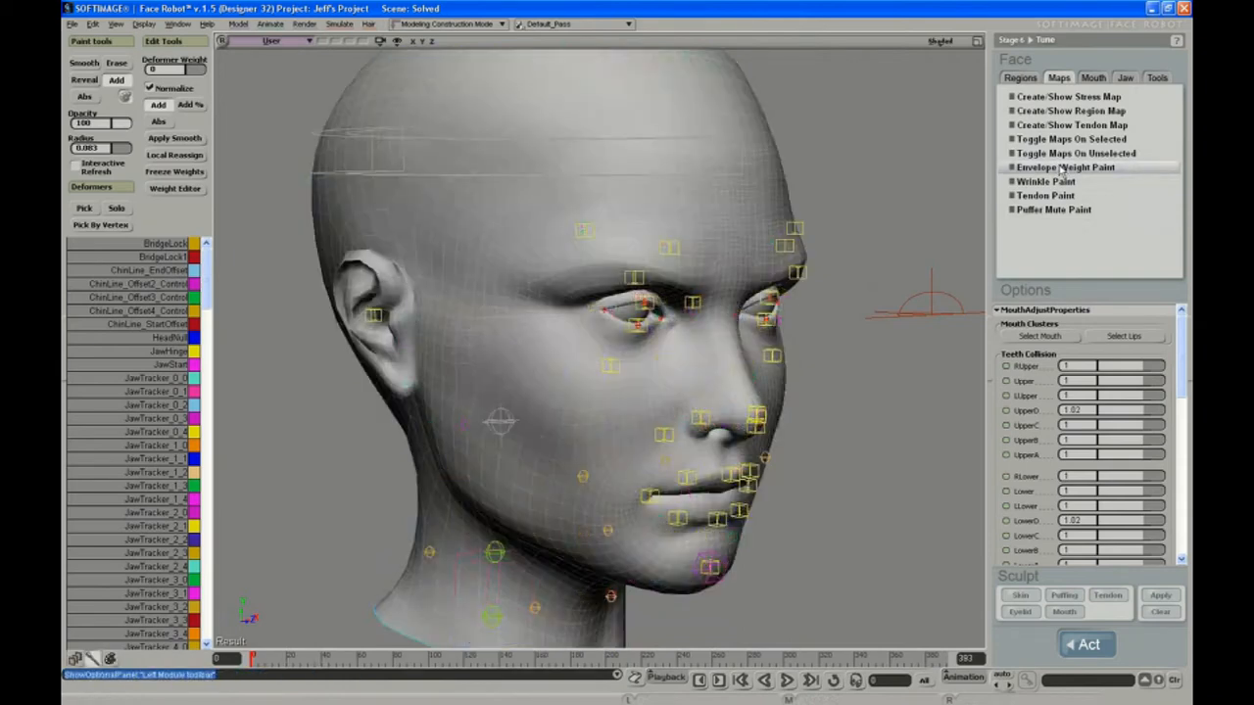
left_click(1061, 169)
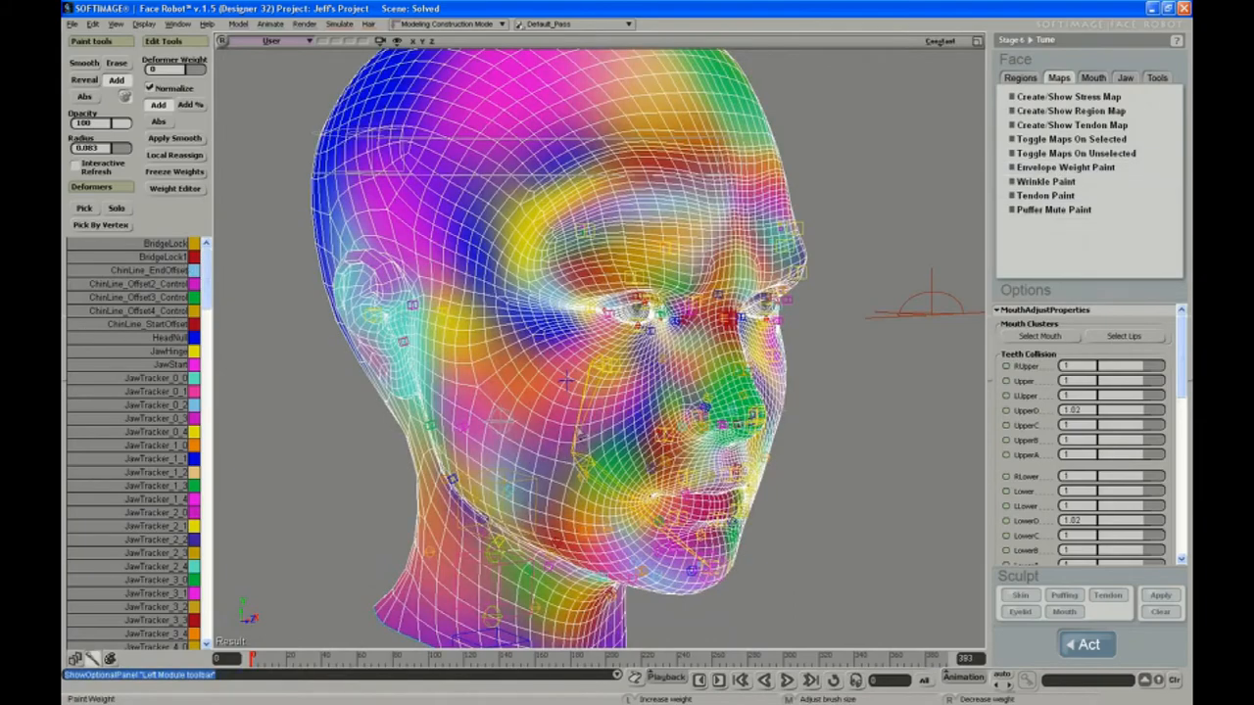
- Pick HeadNull in the viewport as the deformer to paint weights for
key("s")
mouse_move(510, 382)
middle_mouse_down()
mouse_move(586, 392)
mouse_move(493, 345)
middle_mouse_up()
key("s")
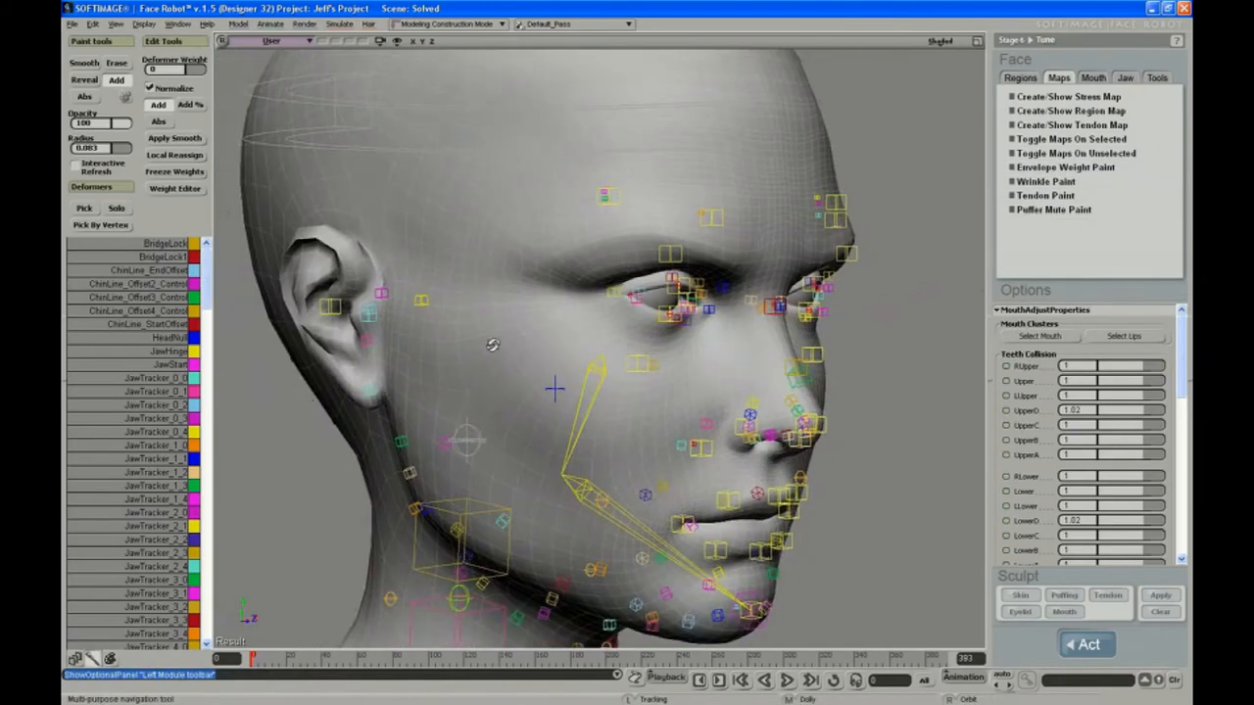
right_click_drag(493, 345, 512, 344)
key("s")
middle_click_drag(542, 402, 519, 323)
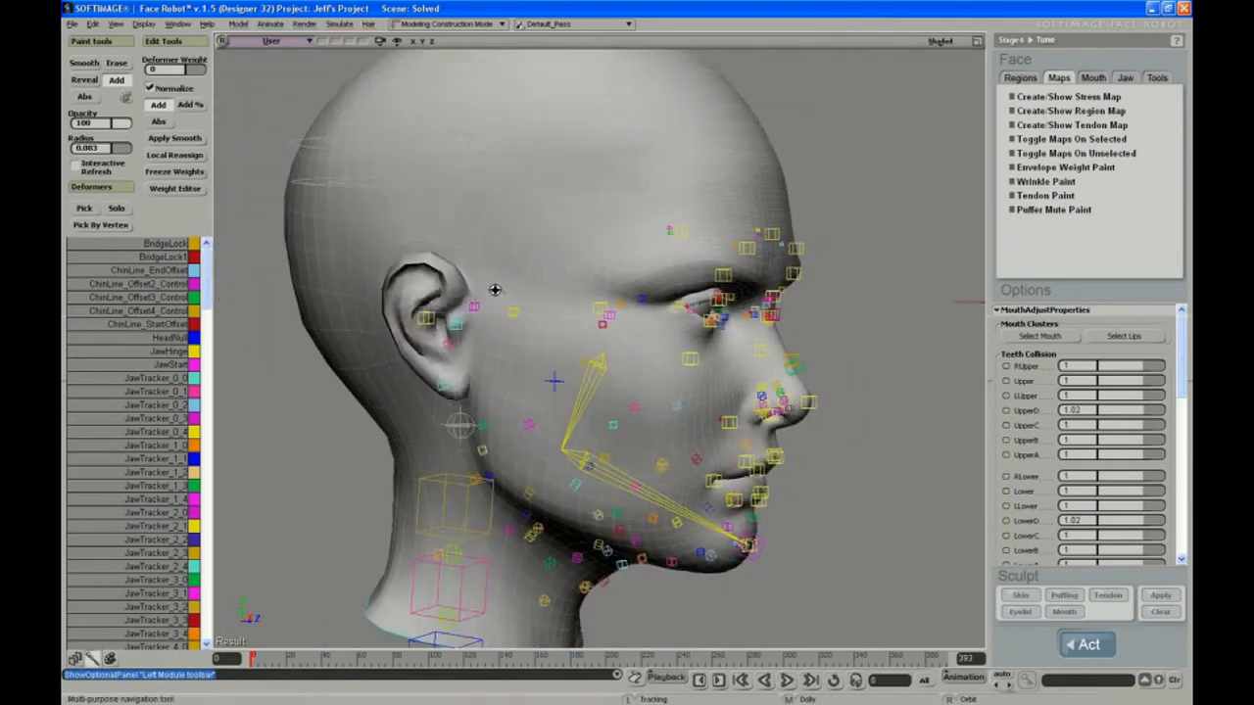
right_click_drag(519, 324, 497, 290)
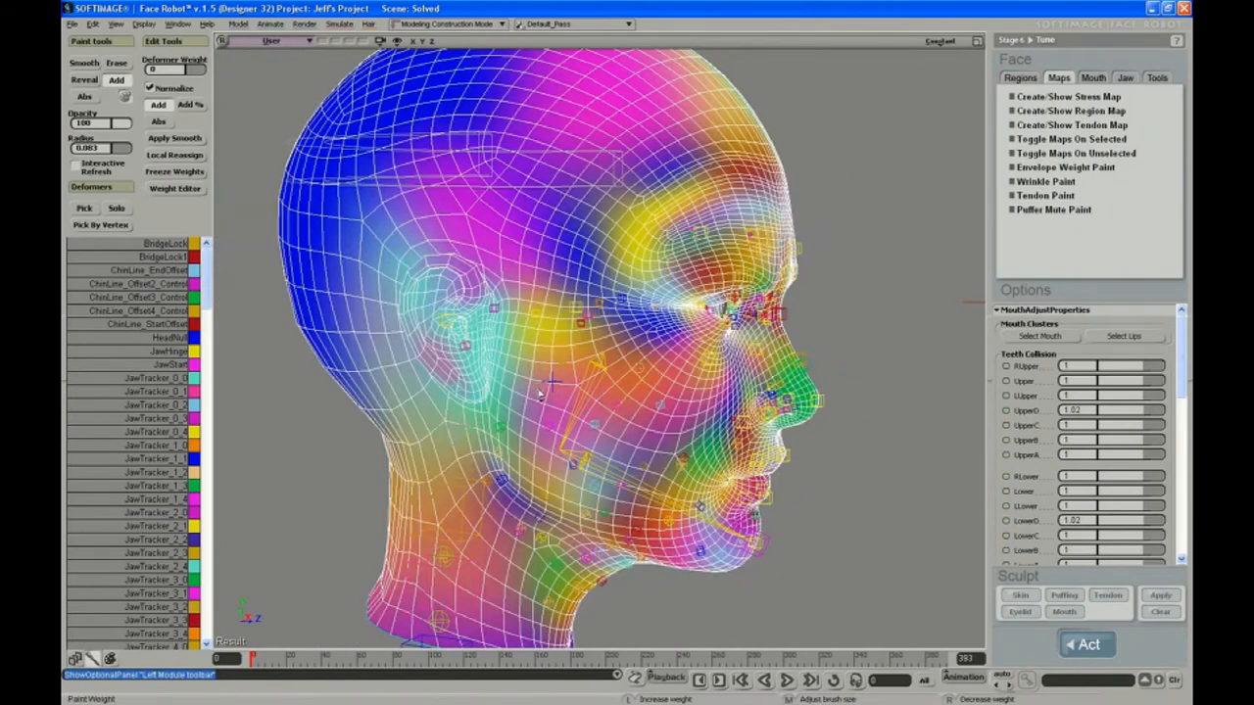
key("d")
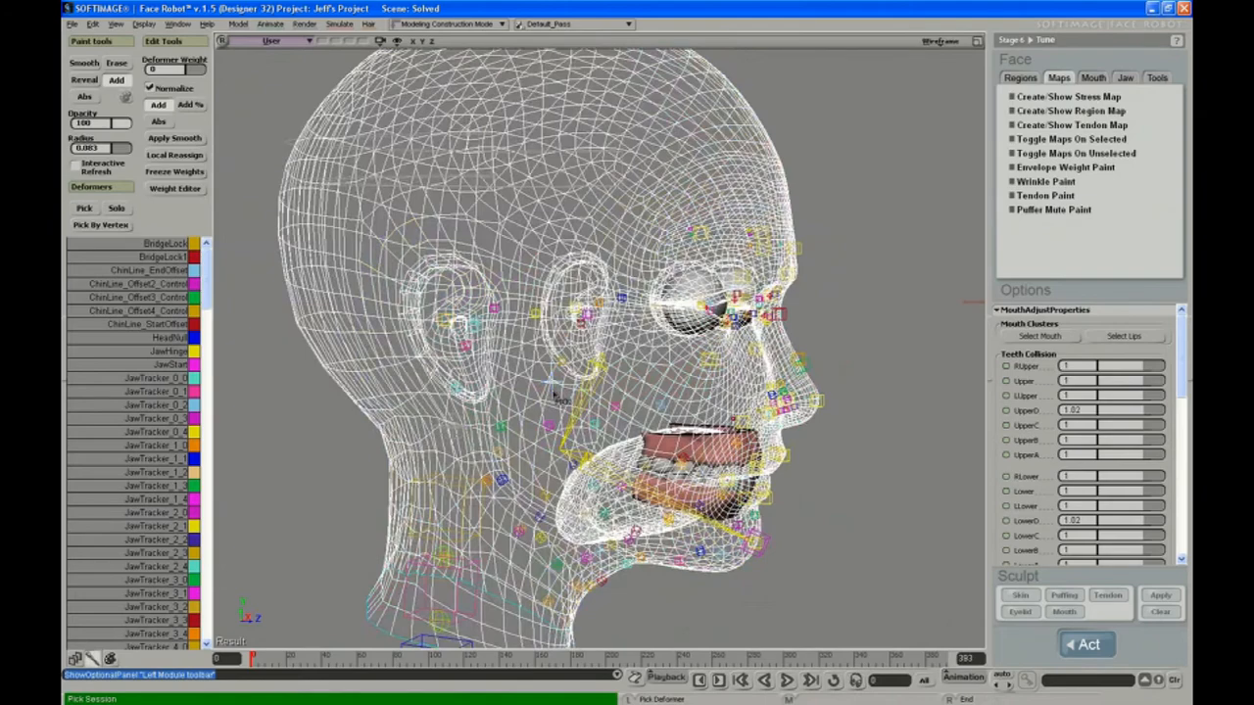
left_click(554, 393)
- Enlarge the brush radius to about 1.83 and paint HeadNull weight over the ears and the back of the head
key("s")
right_click_drag(582, 369, 598, 363)
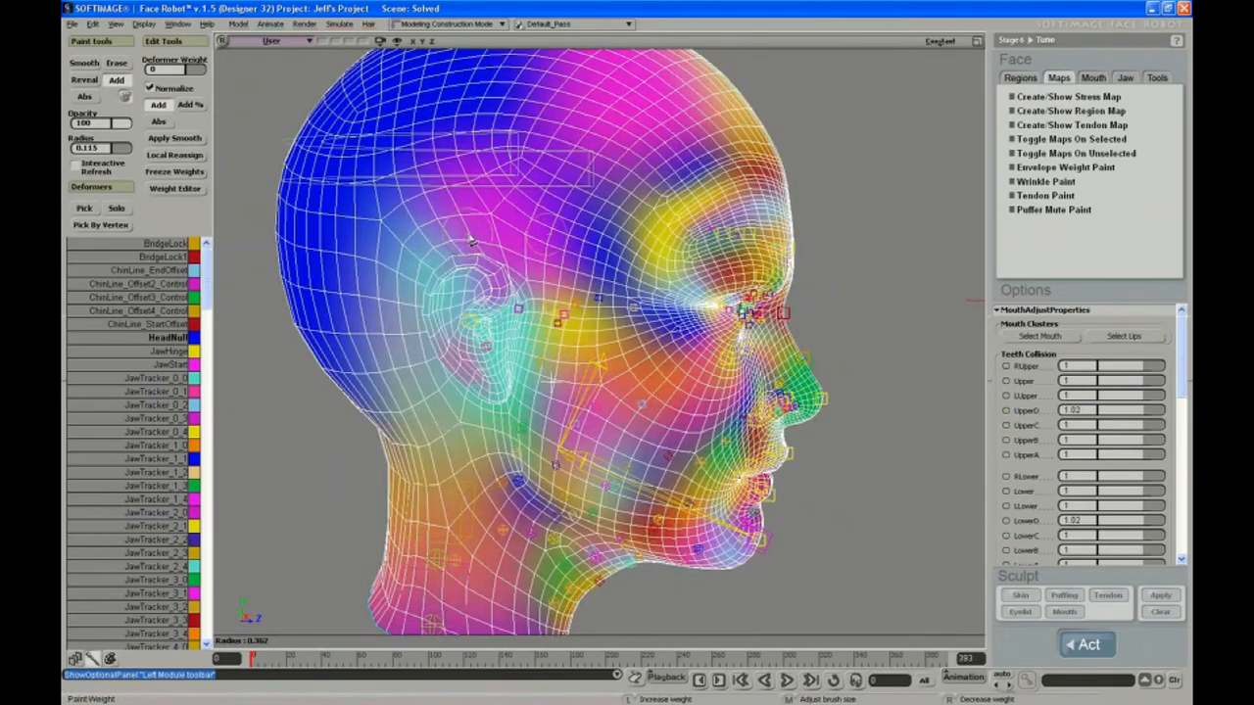
key("s")
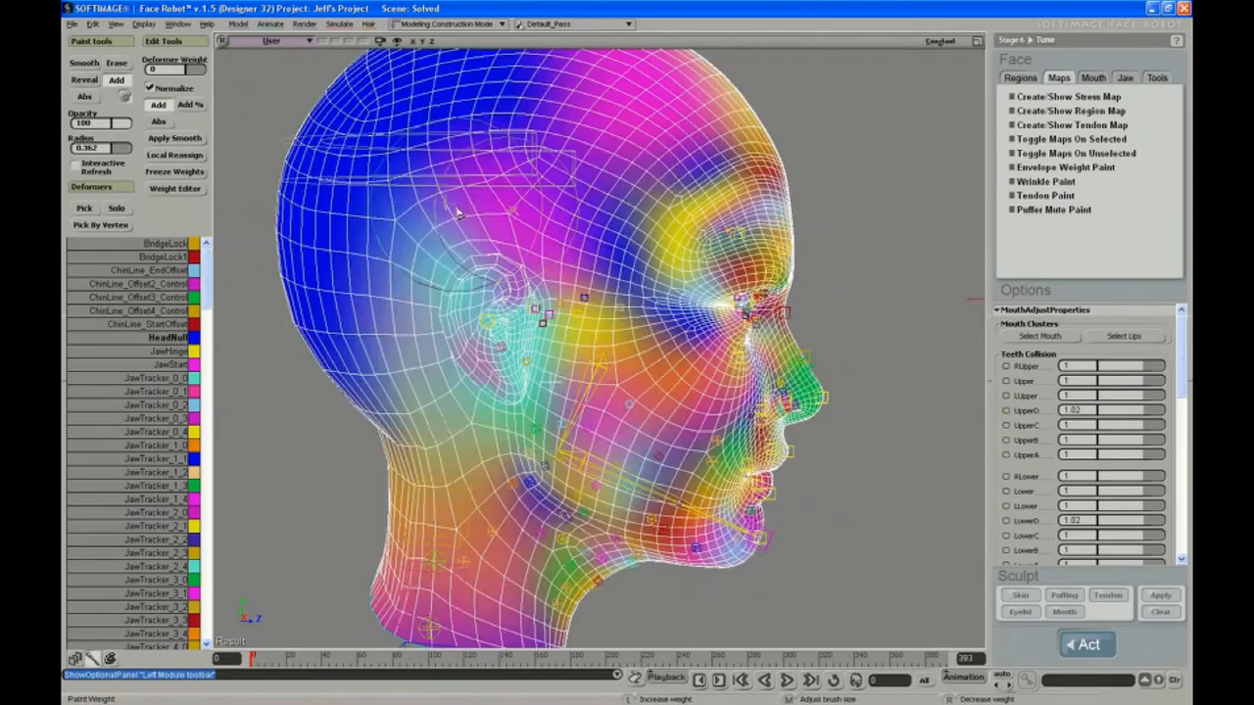
mouse_move(456, 279)
left_mouse_down()
mouse_move(400, 252)
mouse_move(392, 333)
mouse_move(428, 227)
mouse_move(441, 270)
mouse_move(401, 294)
mouse_move(455, 321)
mouse_move(504, 315)
mouse_move(524, 294)
mouse_move(509, 358)
mouse_move(465, 397)
mouse_move(538, 314)
mouse_move(468, 323)
left_mouse_up()
middle_click_drag(402, 406, 519, 338)
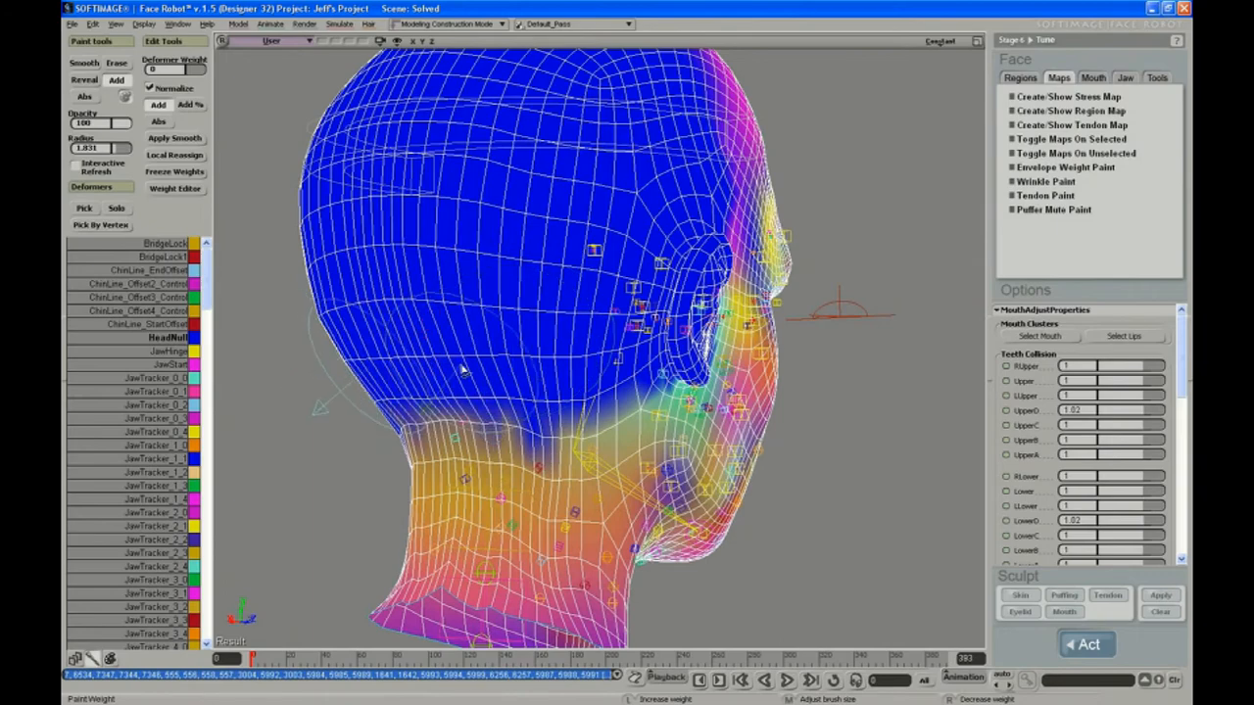
key("s")
right_click_drag(518, 338, 502, 309)
key("w")
left_click_drag(333, 235, 548, 69)
- Paint HeadNull weight over the top of the skull toward the upper forehead
key("s")
middle_click_drag(478, 156, 506, 115)
left_click_drag(507, 115, 495, 182)
key("w")
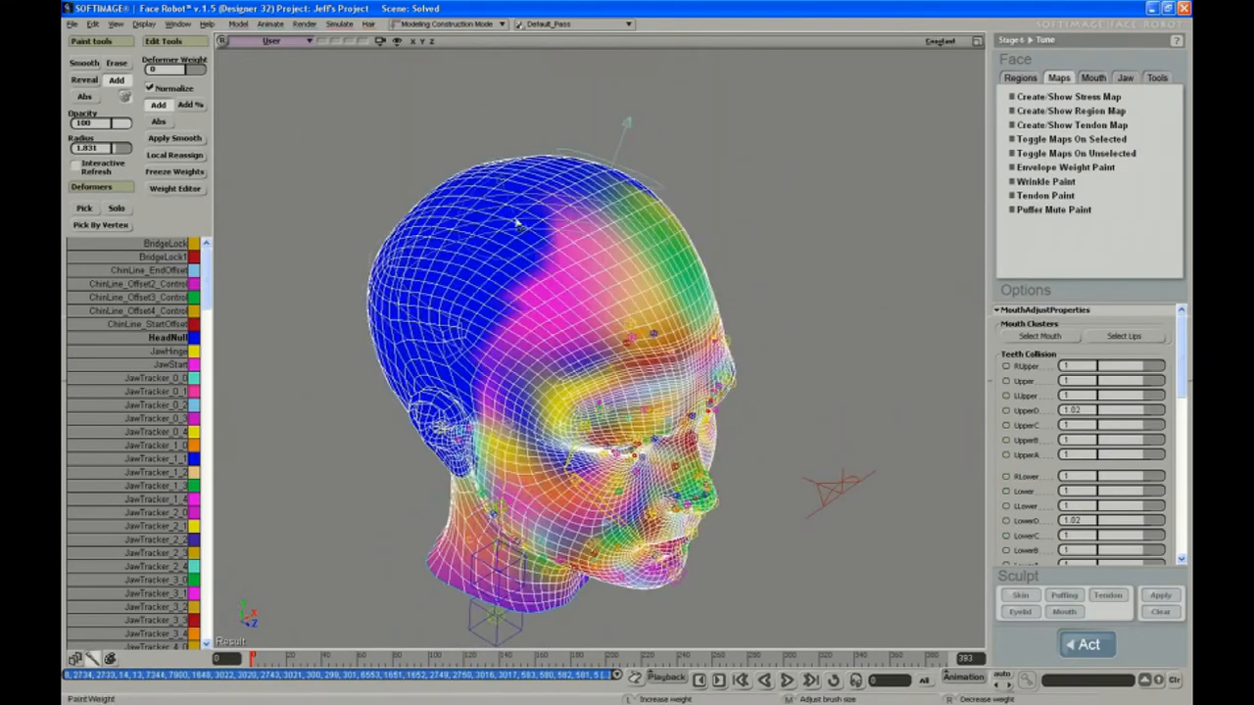
mouse_move(513, 235)
left_mouse_down()
mouse_move(608, 188)
mouse_move(598, 215)
mouse_move(513, 241)
left_mouse_up()
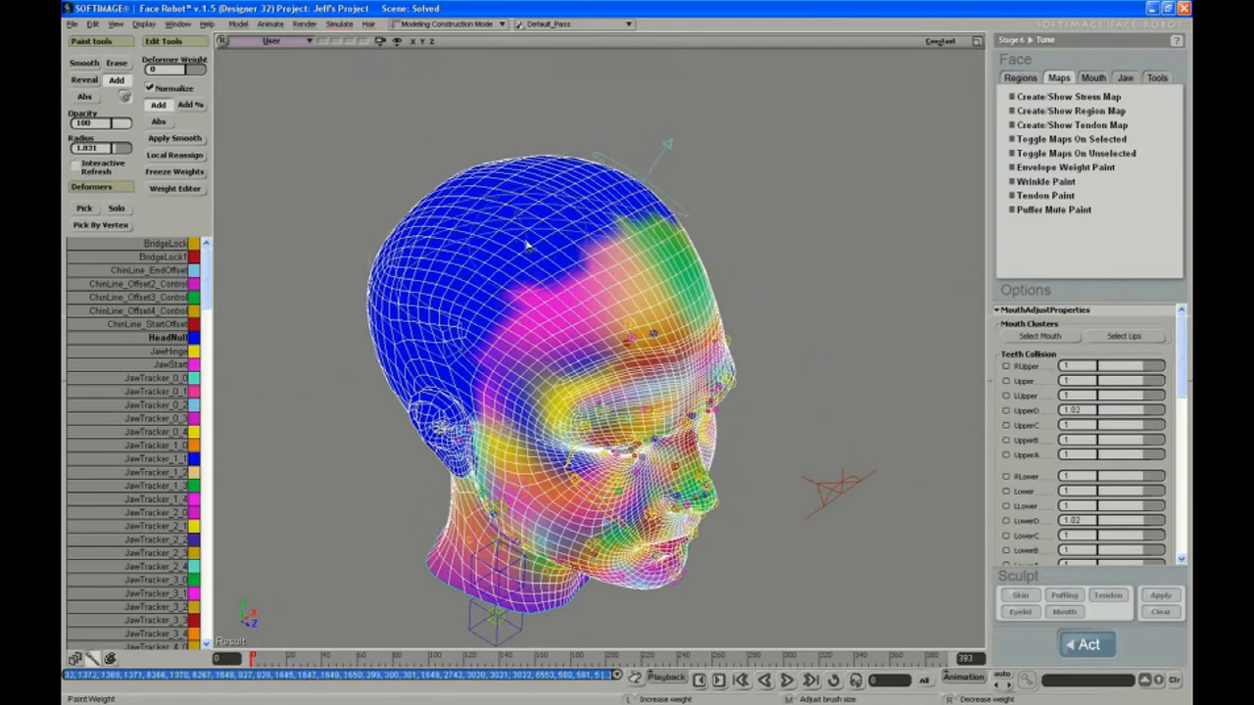
mouse_move(596, 249)
left_mouse_down()
mouse_move(642, 257)
mouse_move(588, 285)
left_mouse_up()
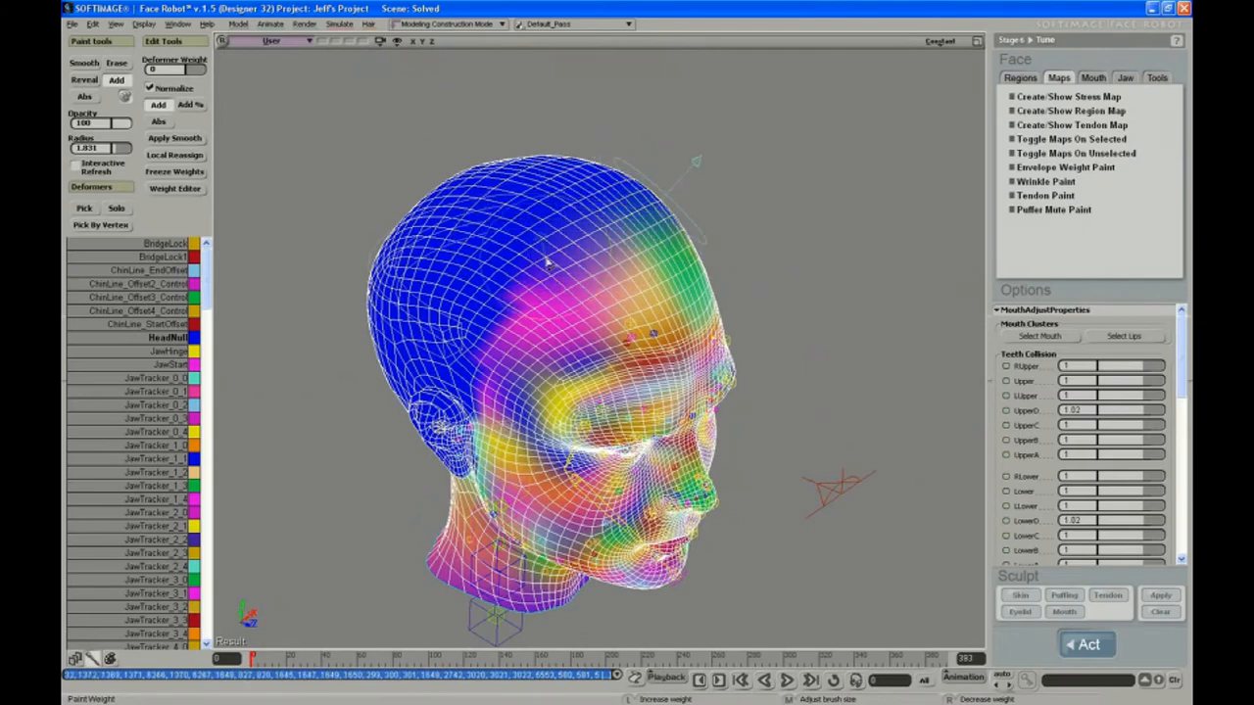
middle_click_drag(523, 352, 549, 355)
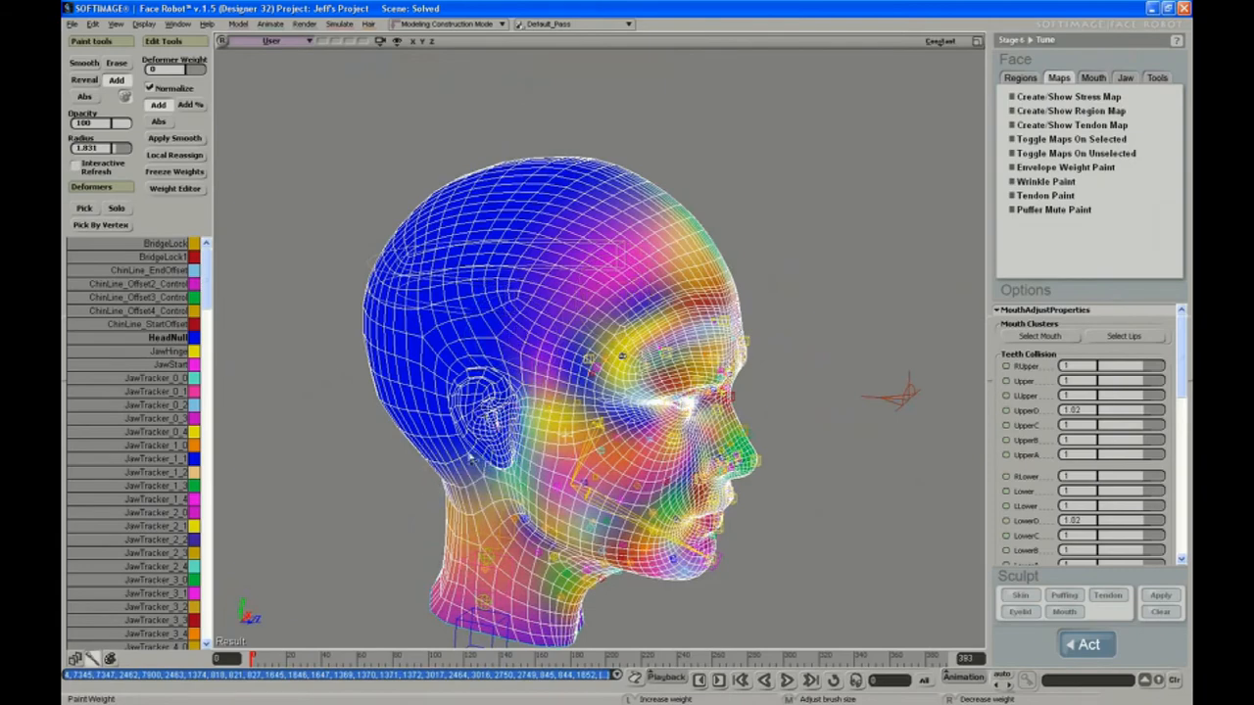
- Leave weight painting, move the jaw end control to test the repainted right ear, and reset its transform
key("space")
mouse_move(536, 431)
middle_mouse_down()
mouse_move(501, 425)
mouse_move(564, 492)
middle_mouse_up()
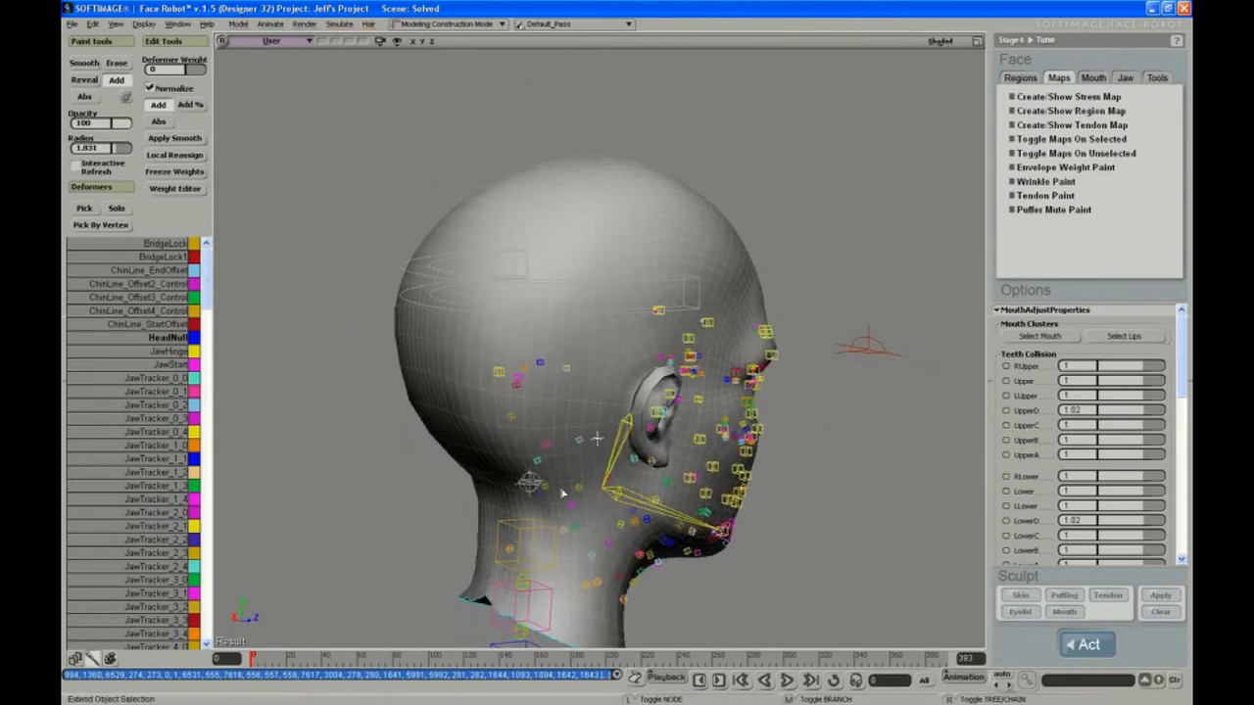
mouse_move(573, 501)
left_mouse_down()
mouse_move(475, 504)
mouse_move(487, 504)
left_mouse_up()
key("s")
mouse_move(619, 475)
right_mouse_down()
mouse_move(609, 443)
mouse_move(588, 439)
right_mouse_up()
middle_click_drag(588, 439, 637, 574)
left_click_drag(637, 573, 599, 457)
key("space")
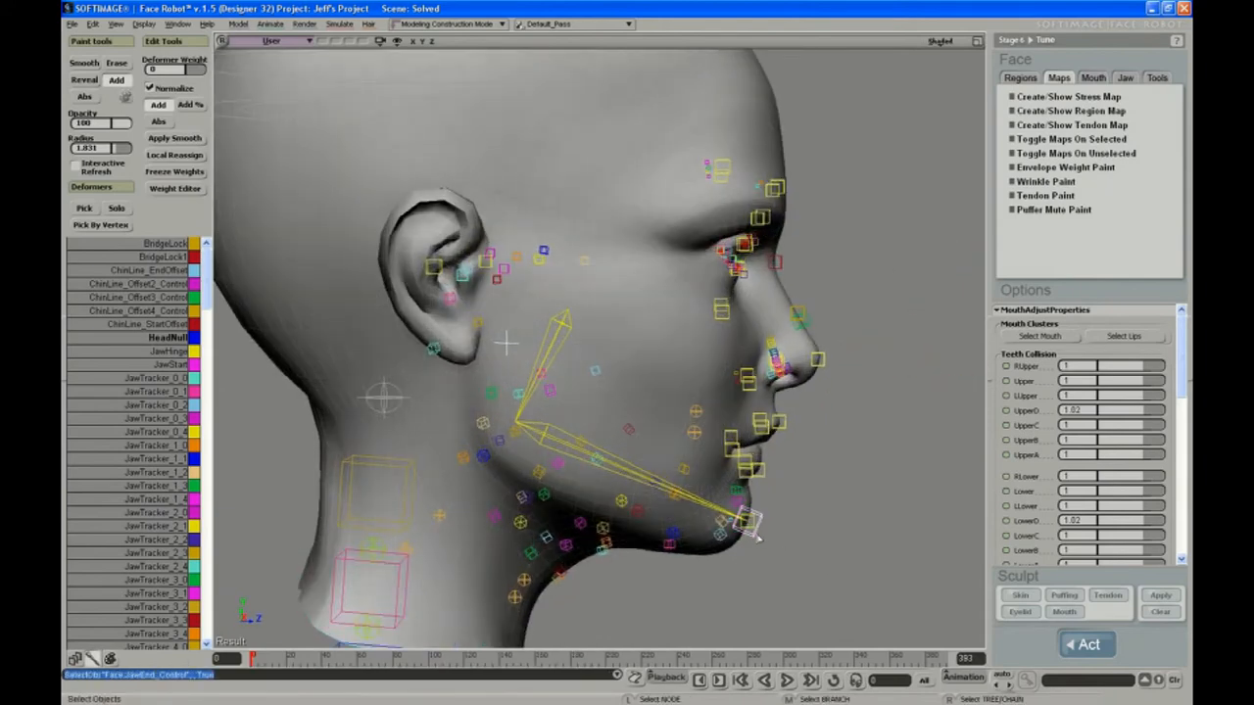
left_click(751, 527)
key("v")
mouse_move(804, 481)
middle_mouse_down()
mouse_move(831, 487)
mouse_move(787, 472)
middle_mouse_up()
key("ctrl+shift+r")
- Repeat the jaw movement test while viewing the opposite side of the head, and reset the control's transform
key("s")
right_click_drag(779, 407, 415, 468)
middle_click_drag(411, 482, 442, 476)
key("ctrl+shift+r")
- Move the left ear control to test how the repainted left ear responds, and restore its position
key("s")
right_click_drag(588, 377, 696, 320)
scroll(697, 320, "up", 5)
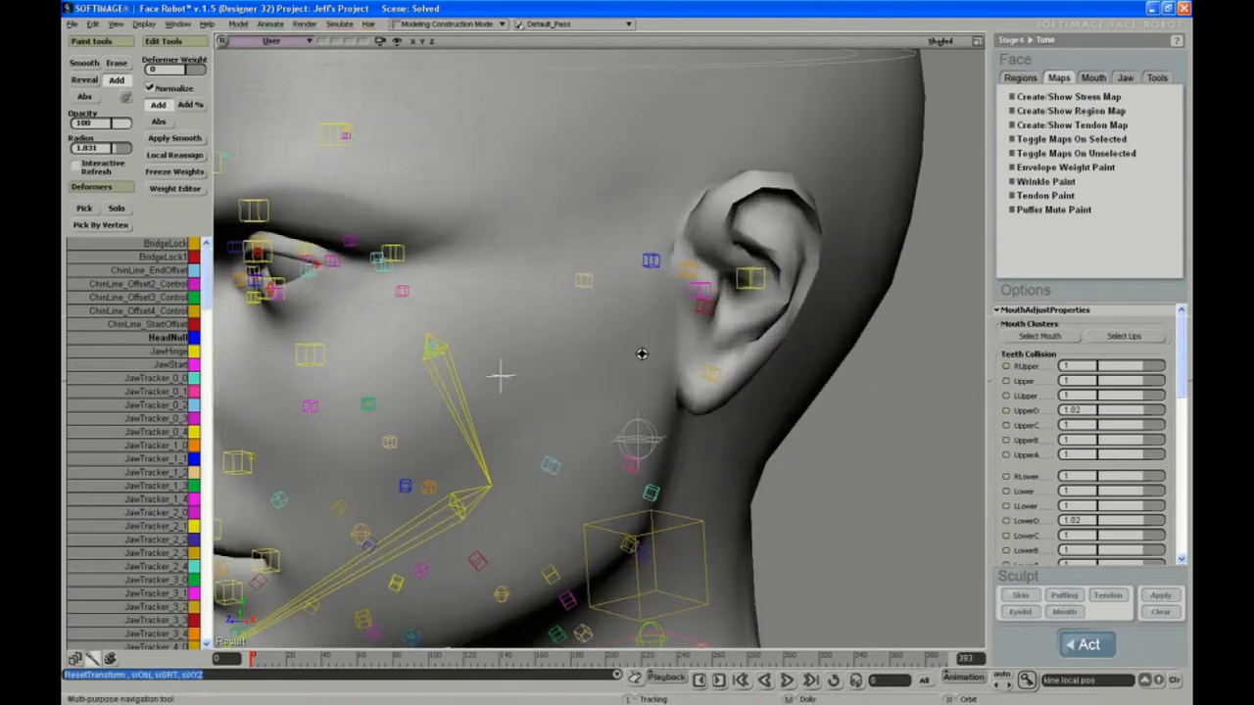
key("space")
key("v")
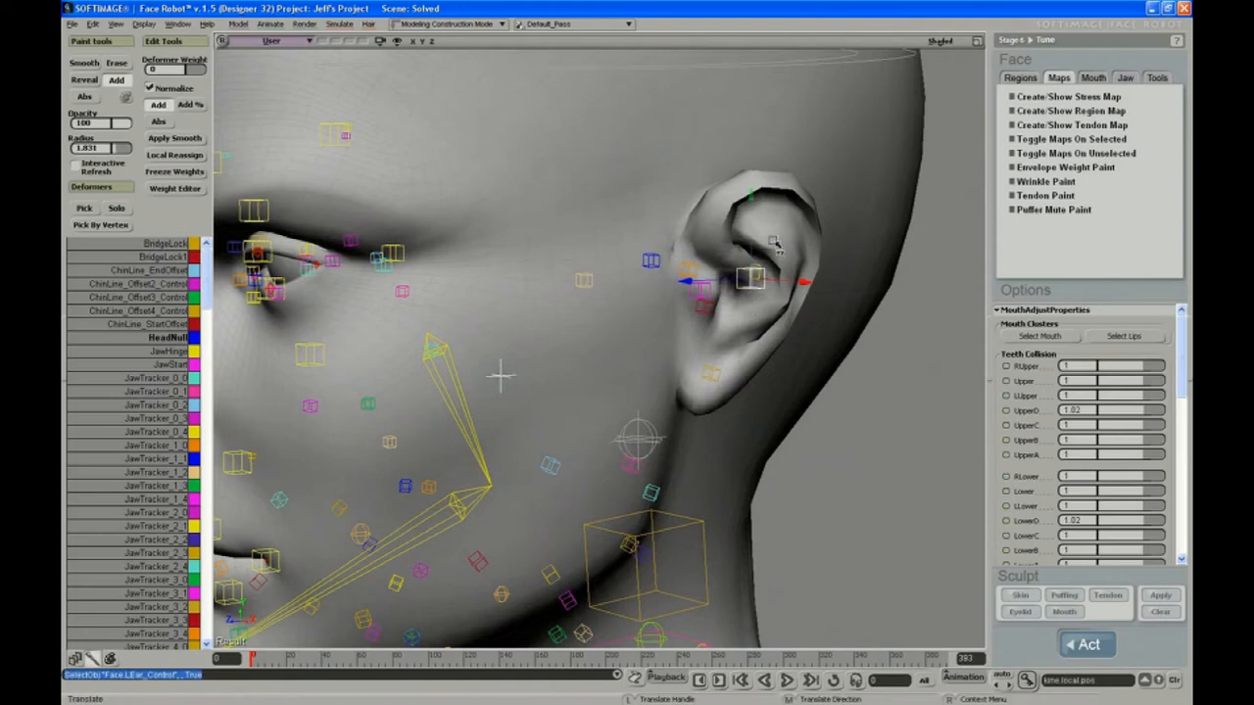
left_click_drag(720, 225, 702, 289)
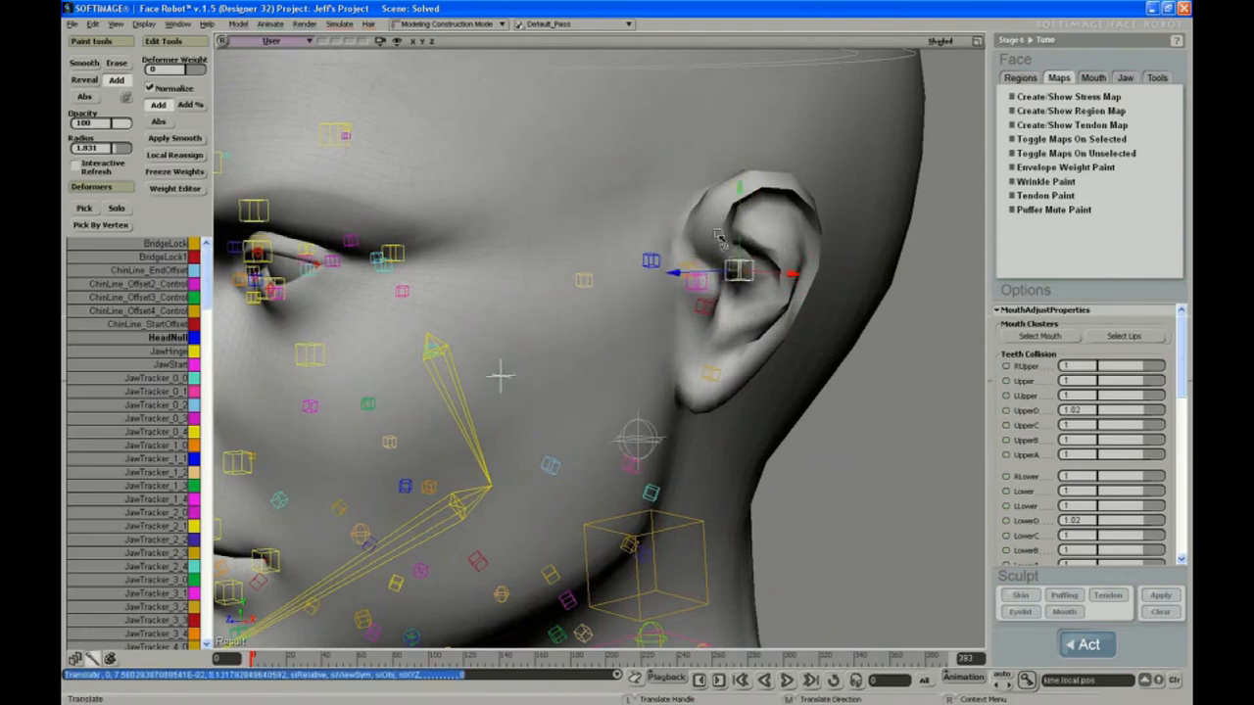
left_click_drag(718, 237, 718, 234)
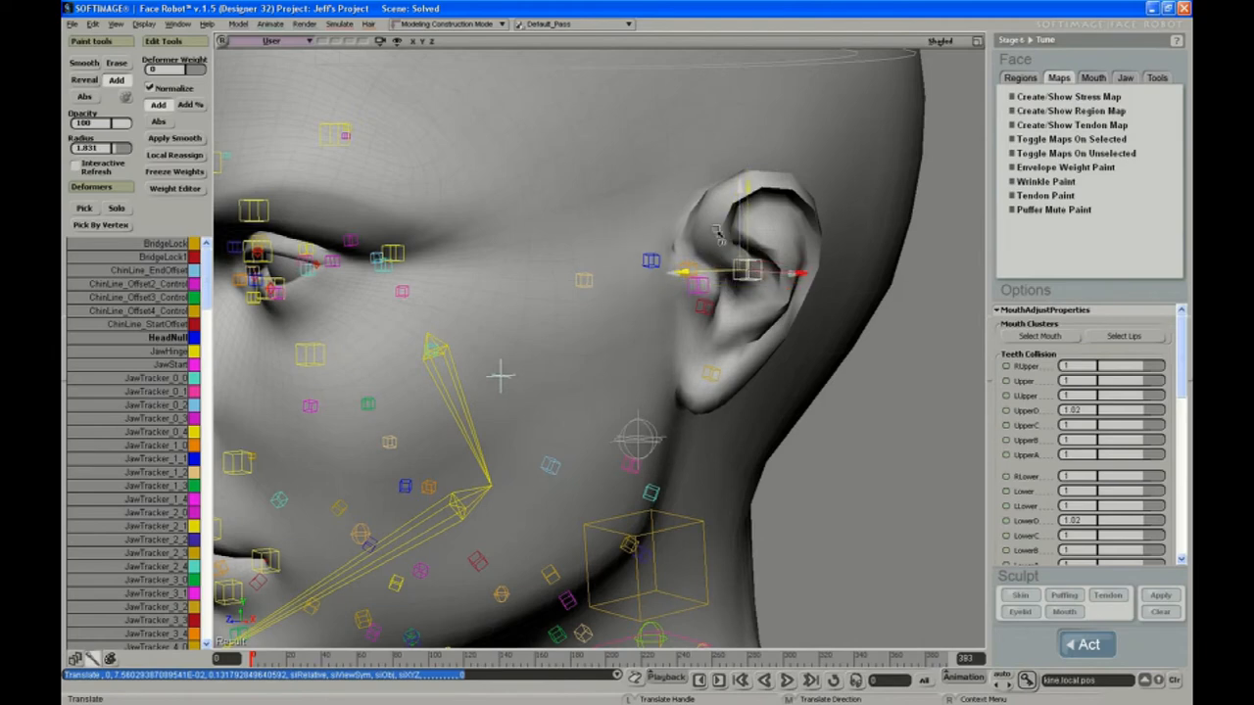
key("space")
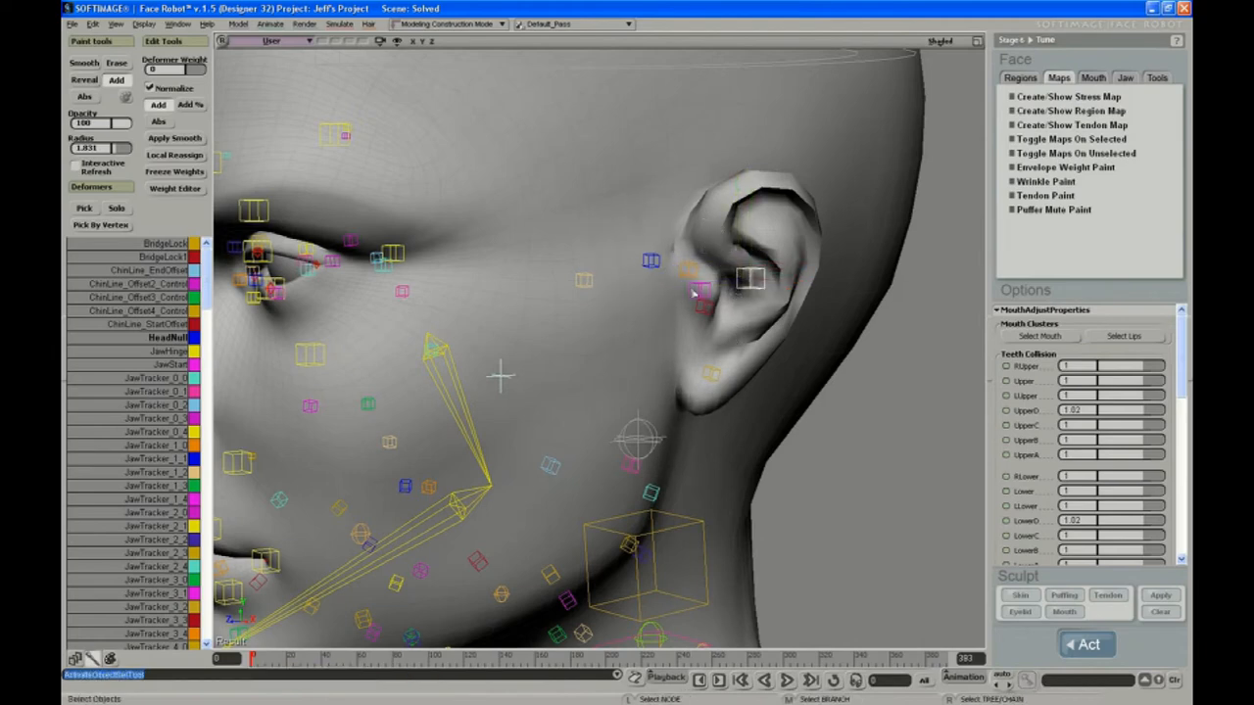
- With symmetry off and a brush radius of about 0.56, paint the left ear deformer's weight over the whole left ear of the head mesh
left_click(694, 291)
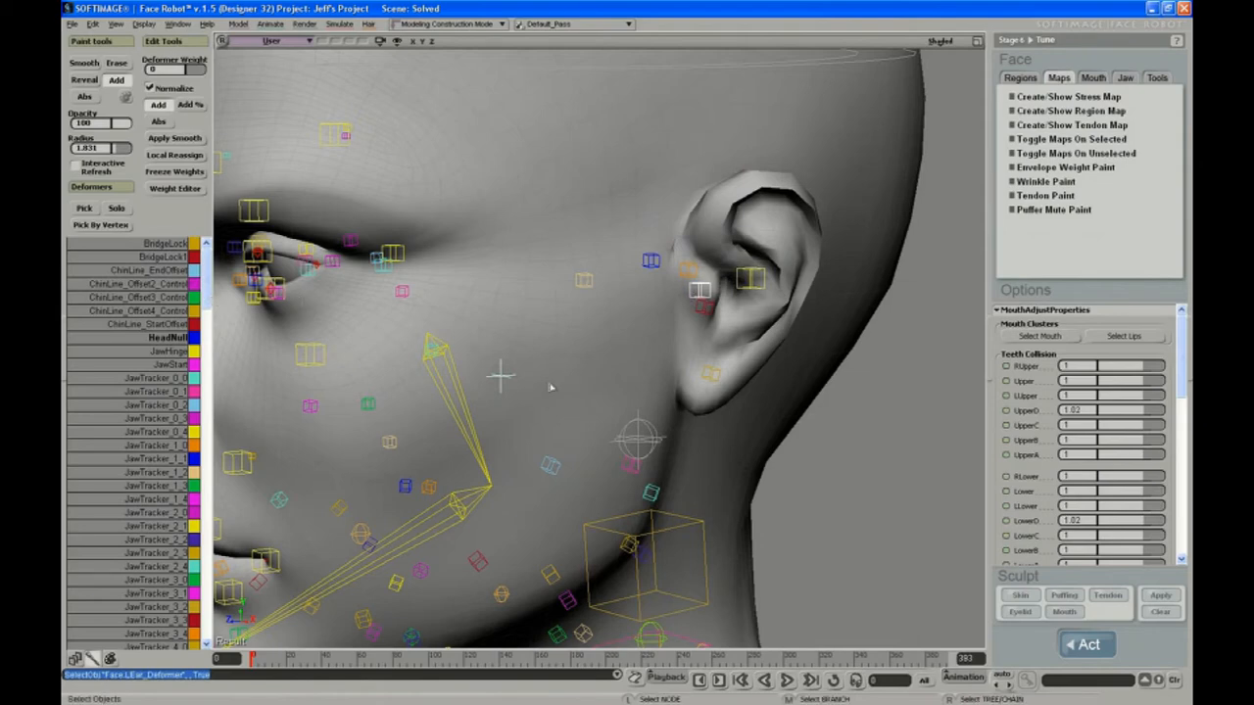
left_click(599, 374)
key("w")
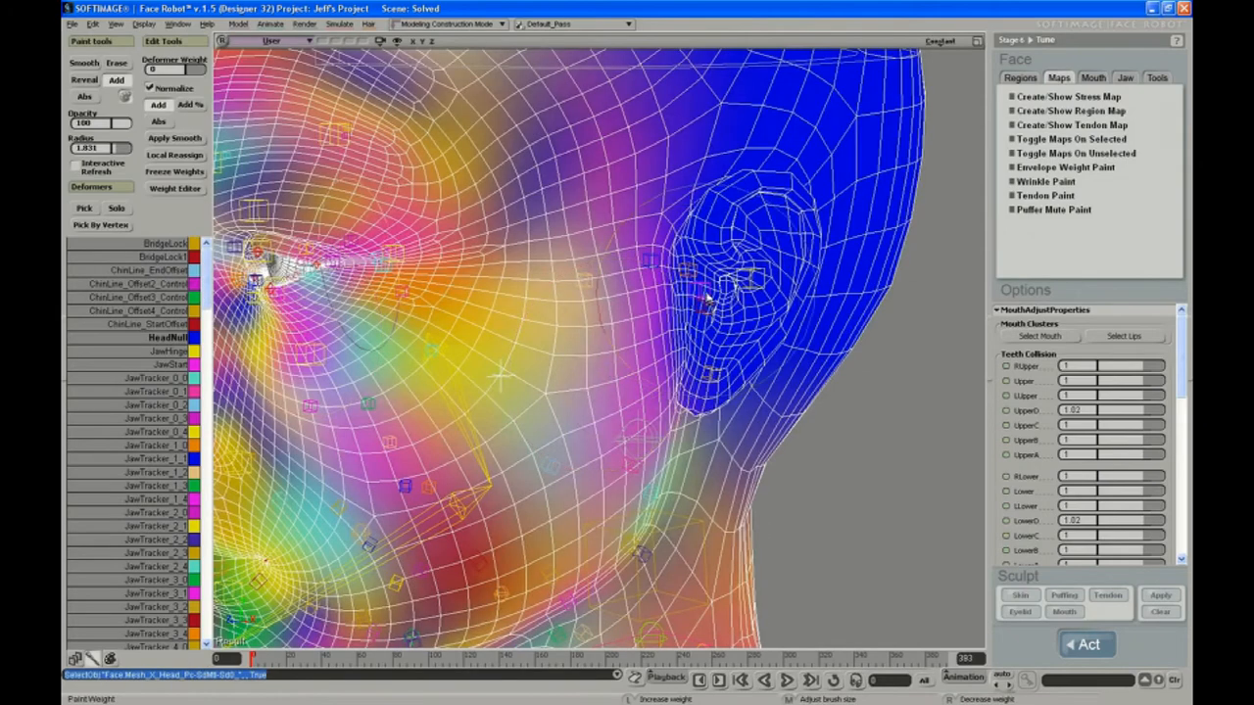
left_click(1190, 376)
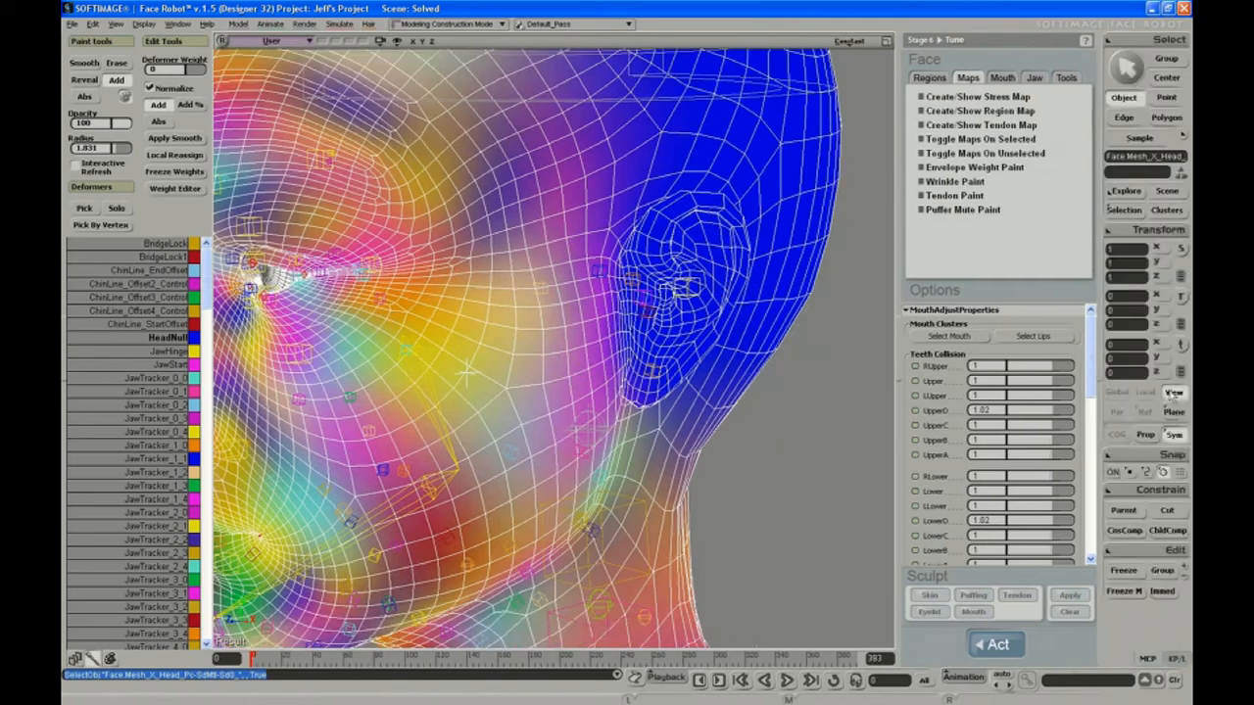
key("d")
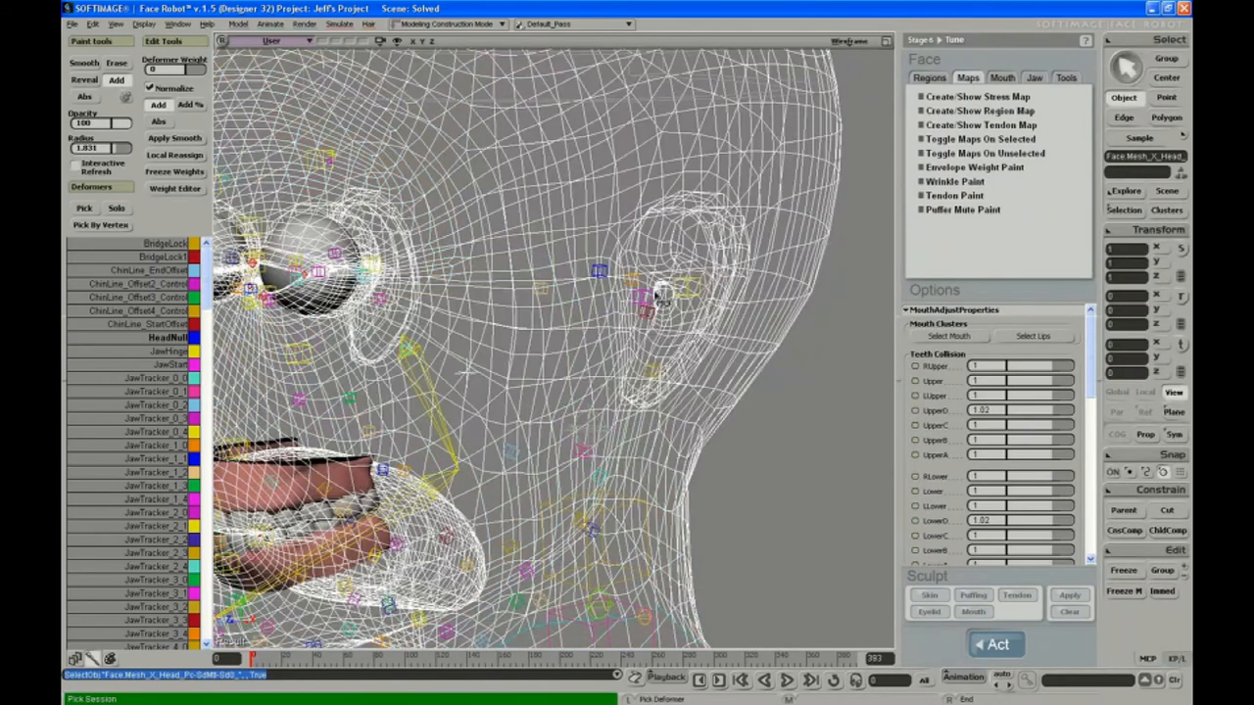
left_click(647, 299)
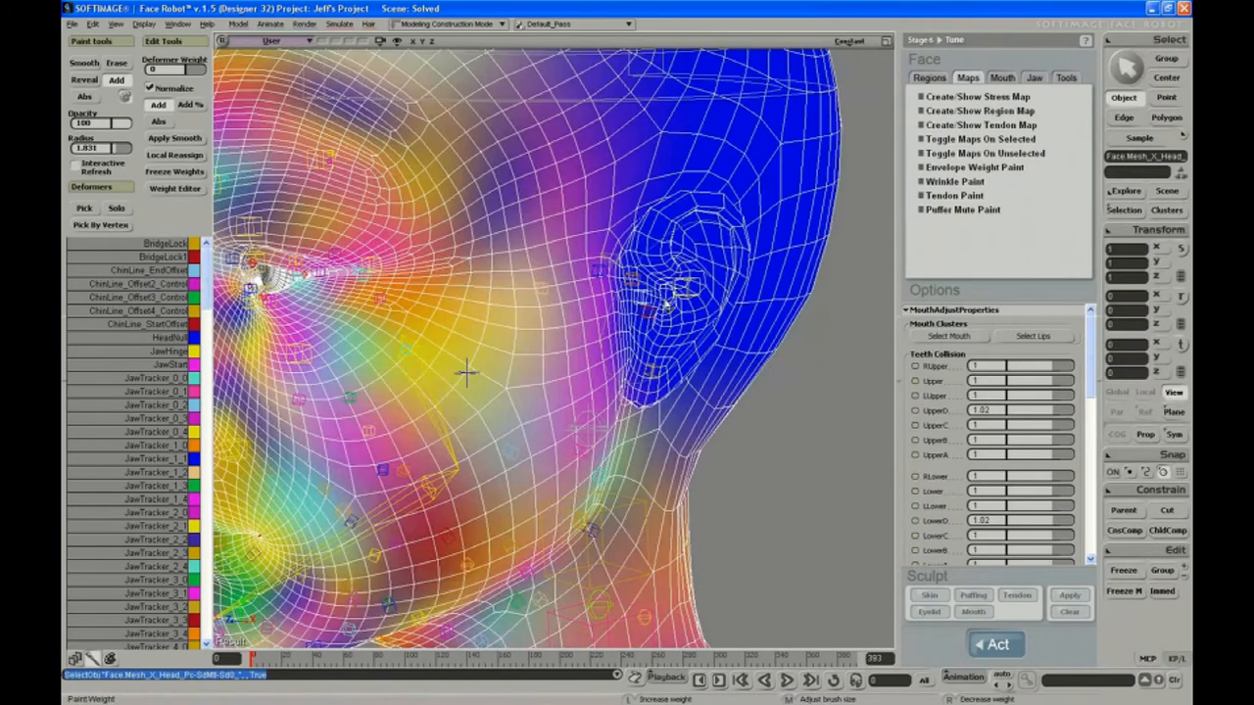
key("ctrl+w")
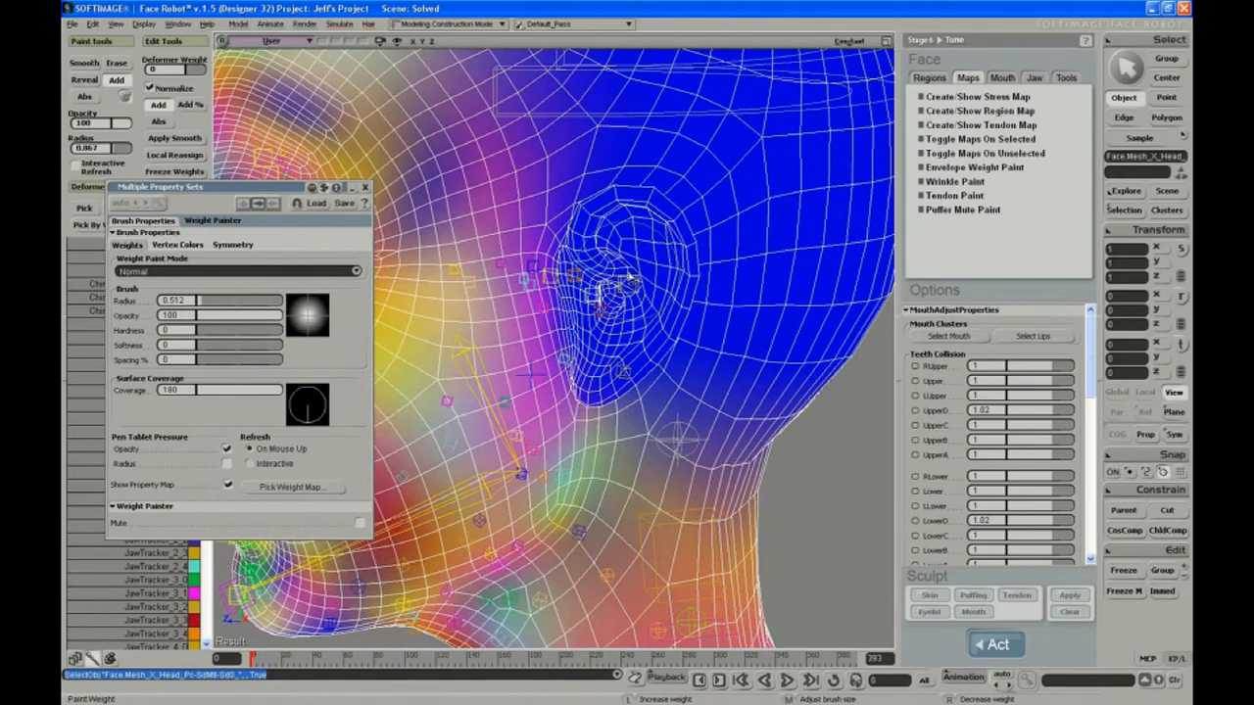
mouse_move(621, 250)
left_mouse_down()
mouse_move(608, 257)
mouse_move(647, 216)
mouse_move(676, 240)
mouse_move(651, 345)
mouse_move(620, 378)
left_mouse_up()
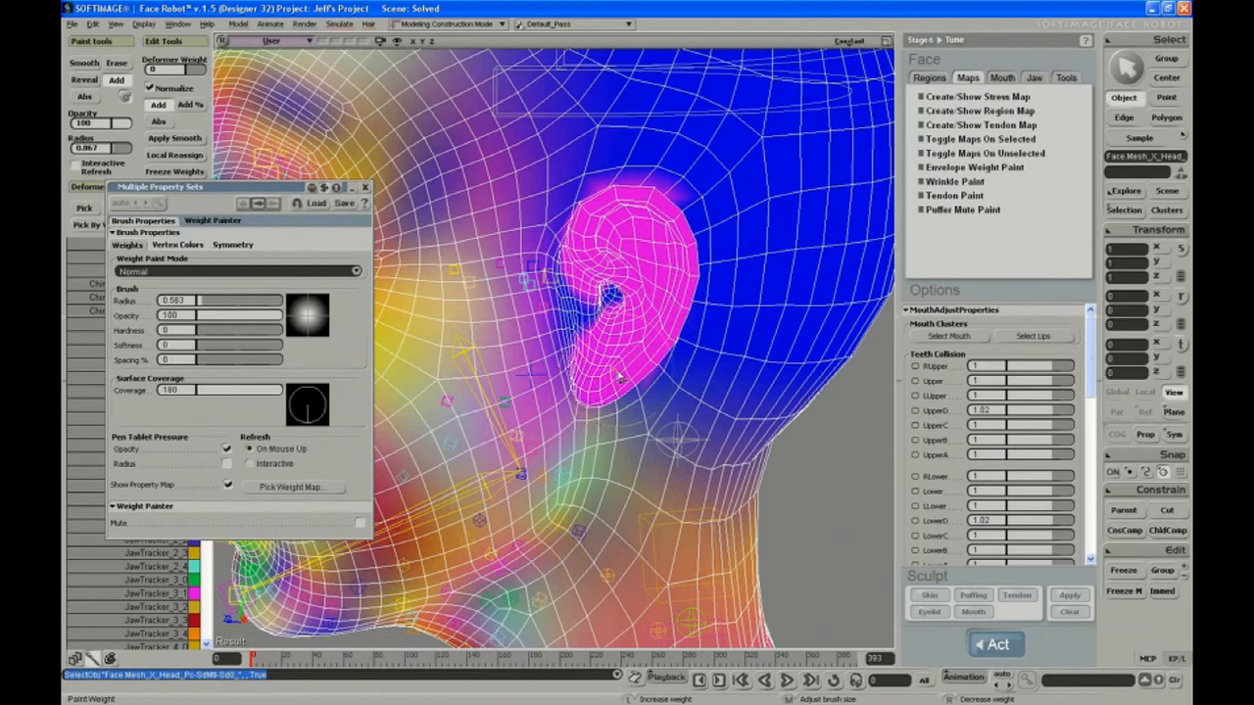
left_click_drag(616, 329, 624, 302)
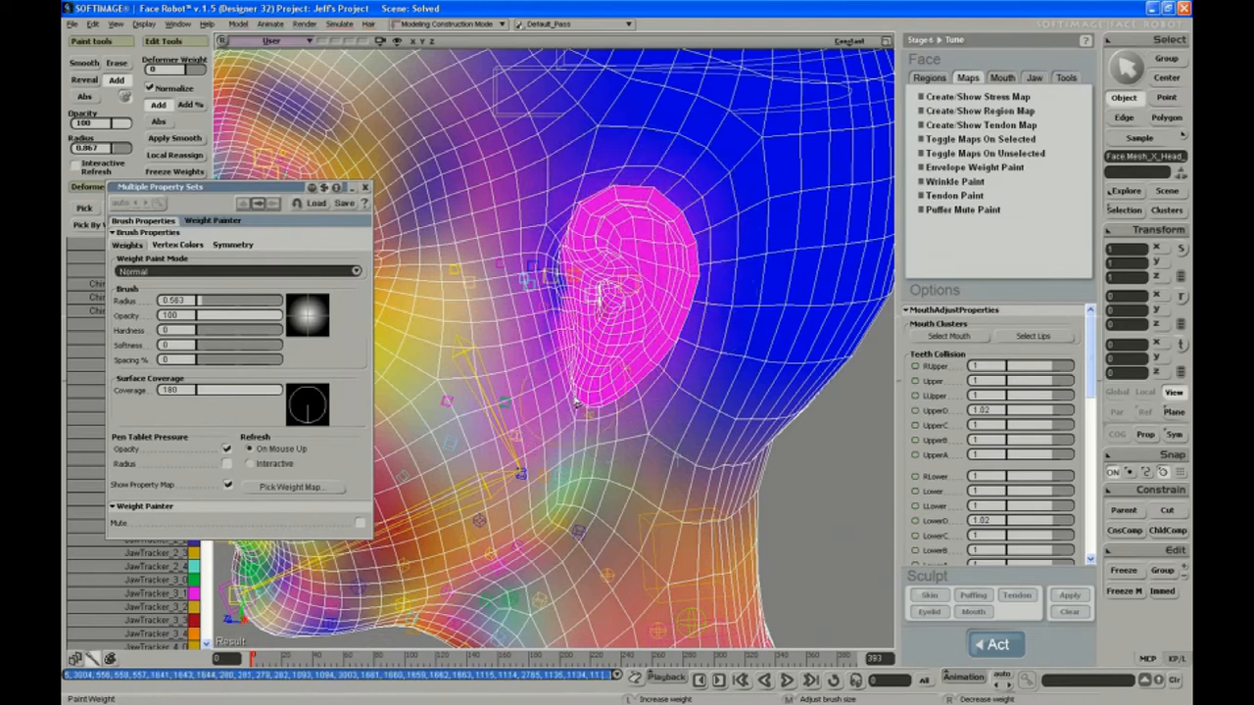
- Leave weight painting, move the left ear control to test the new ear weights, and undo the move
key("space")
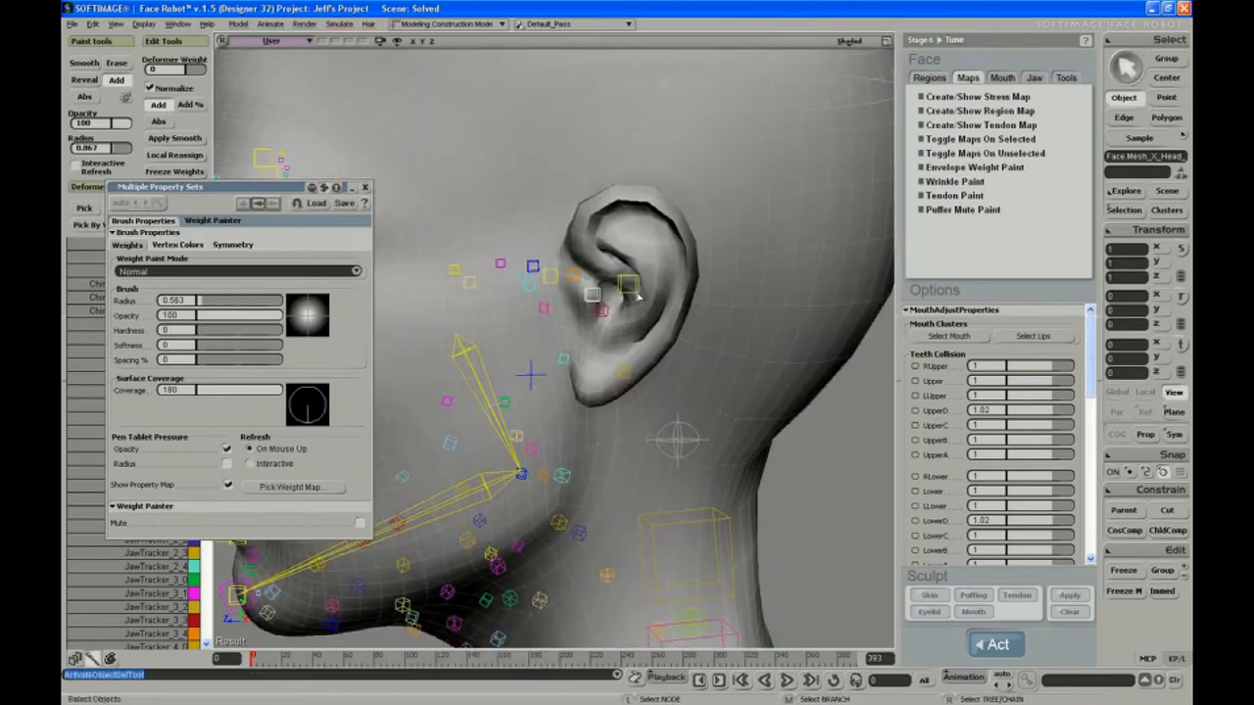
left_click(630, 286)
key("v")
left_click_drag(603, 250, 593, 255)
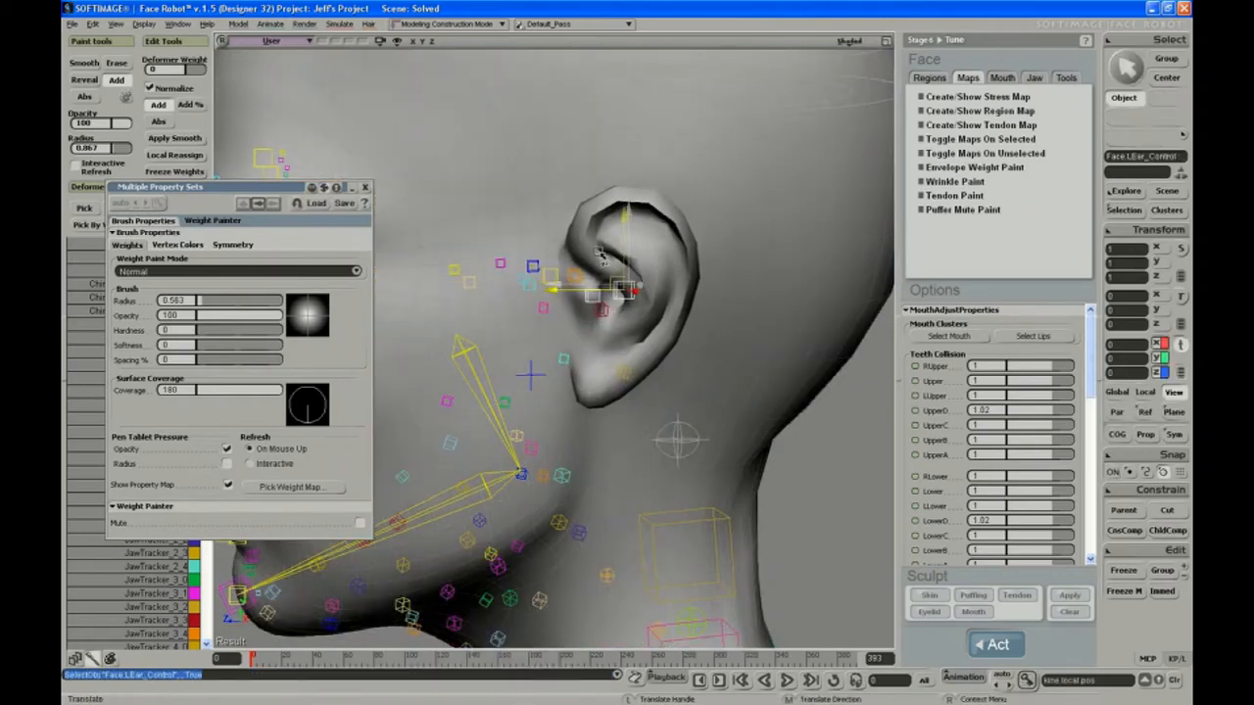
key("ctrl+z")
- Paint the right ear deformer's weight over the whole right ear of the head mesh
key("s")
mouse_move(520, 333)
right_mouse_down()
mouse_move(719, 327)
mouse_move(649, 329)
right_mouse_up()
left_click(546, 343)
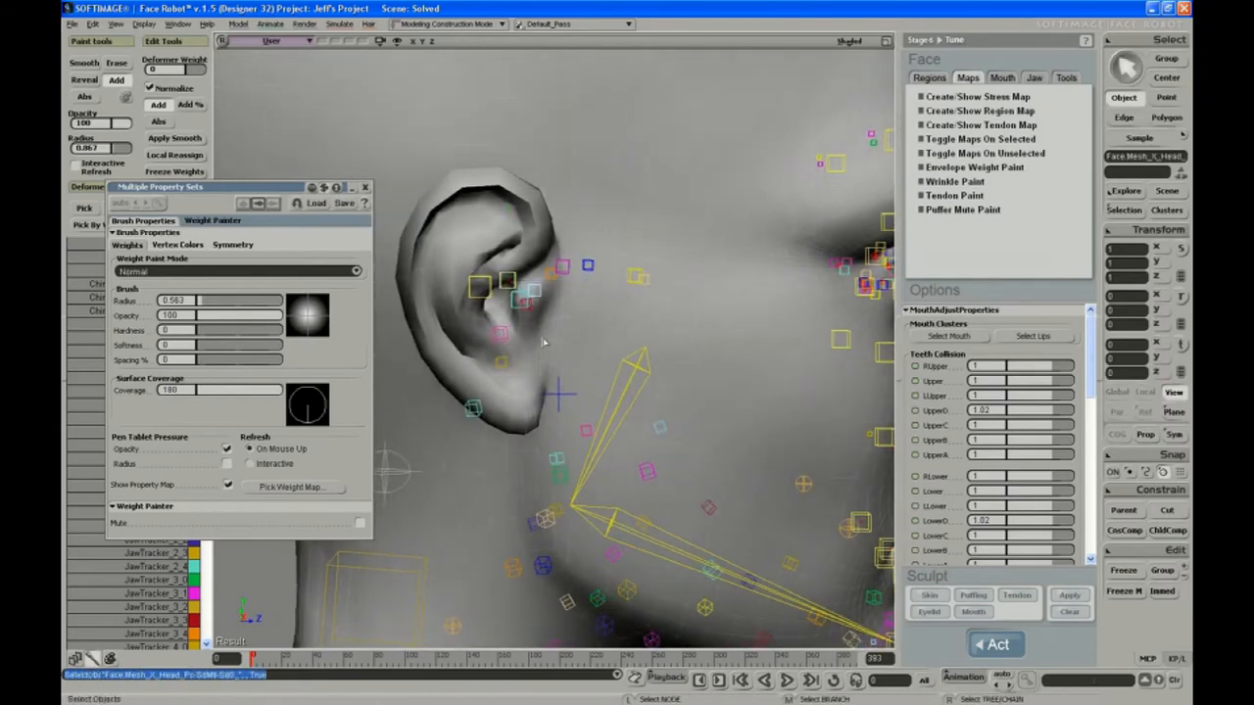
key("w")
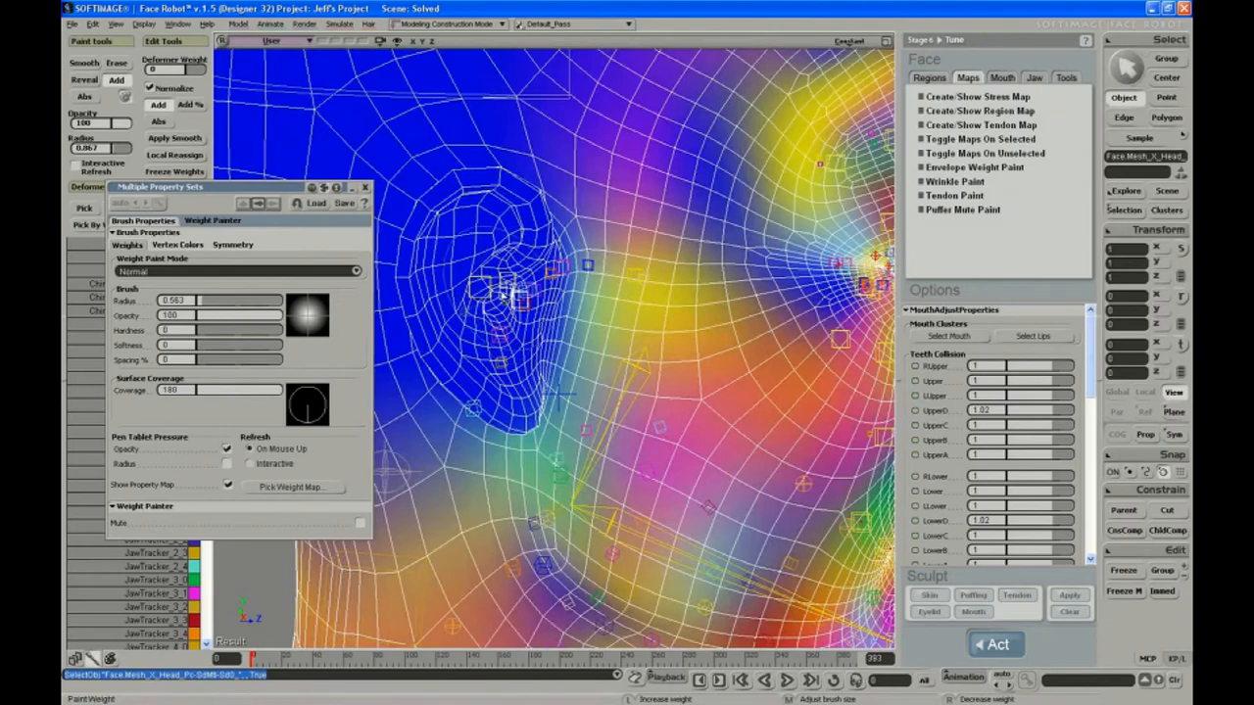
mouse_move(461, 298)
left_mouse_down()
mouse_move(470, 235)
mouse_move(495, 230)
mouse_move(473, 219)
mouse_move(443, 277)
left_mouse_up()
mouse_move(483, 377)
left_mouse_down()
mouse_move(506, 383)
mouse_move(484, 299)
mouse_move(569, 359)
mouse_move(563, 245)
mouse_move(499, 127)
mouse_move(431, 181)
mouse_move(407, 280)
mouse_move(421, 392)
mouse_move(490, 480)
mouse_move(573, 384)
left_mouse_up()
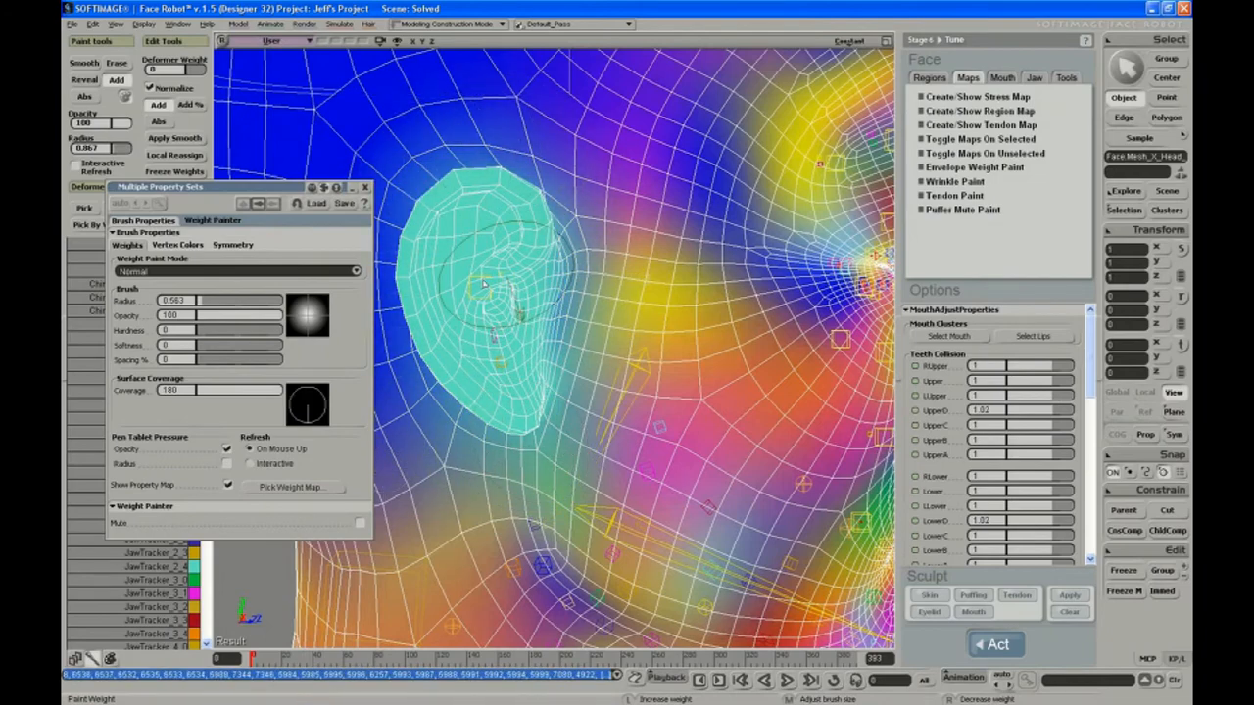
- Move the right ear control to test the right ear's weights, and undo the move
left_click(485, 294)
key("v")
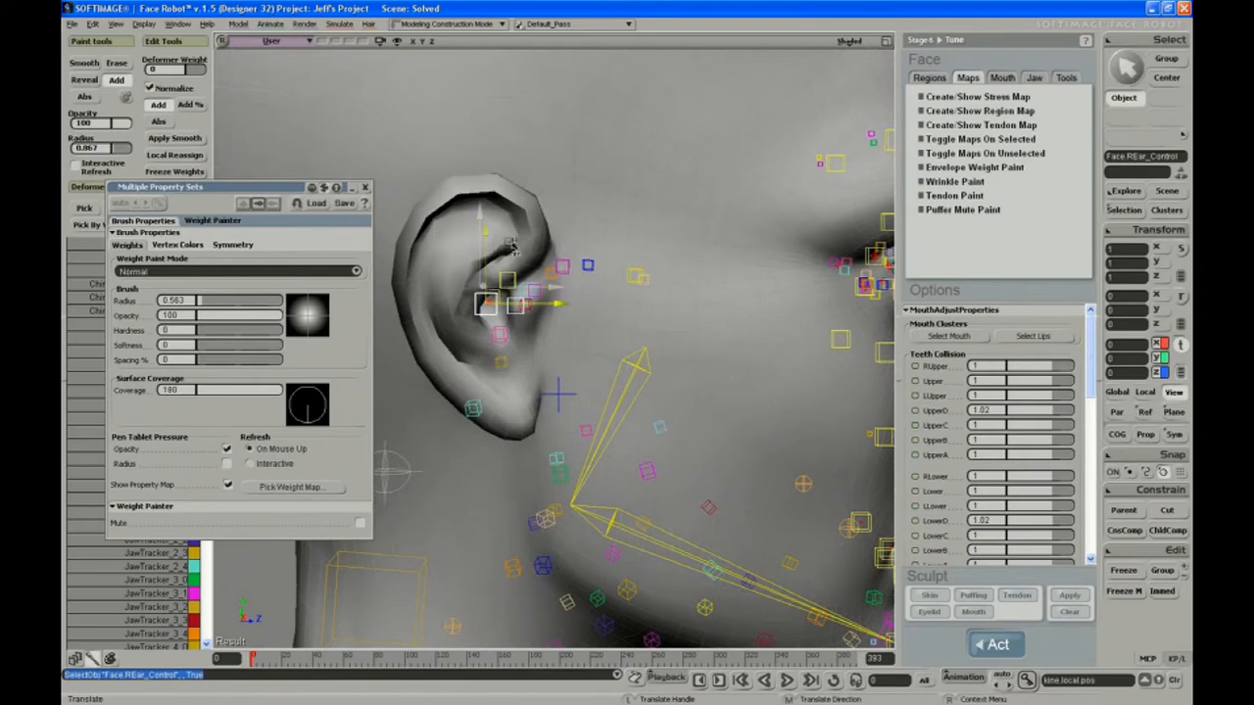
key("ctrl+z")
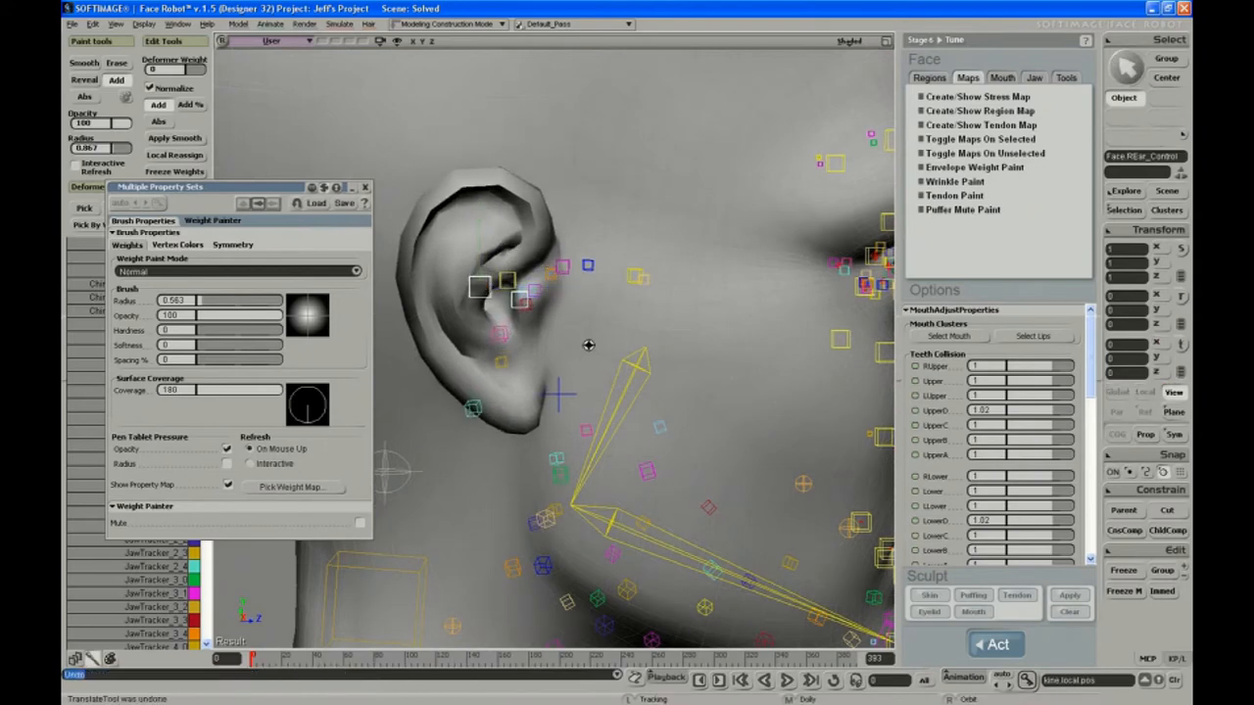
- Move the nose tip control sideways in a front view of the face to test the nose weights, and reset its transform
middle_click_drag(589, 345, 580, 173)
right_click_drag(580, 173, 470, 250)
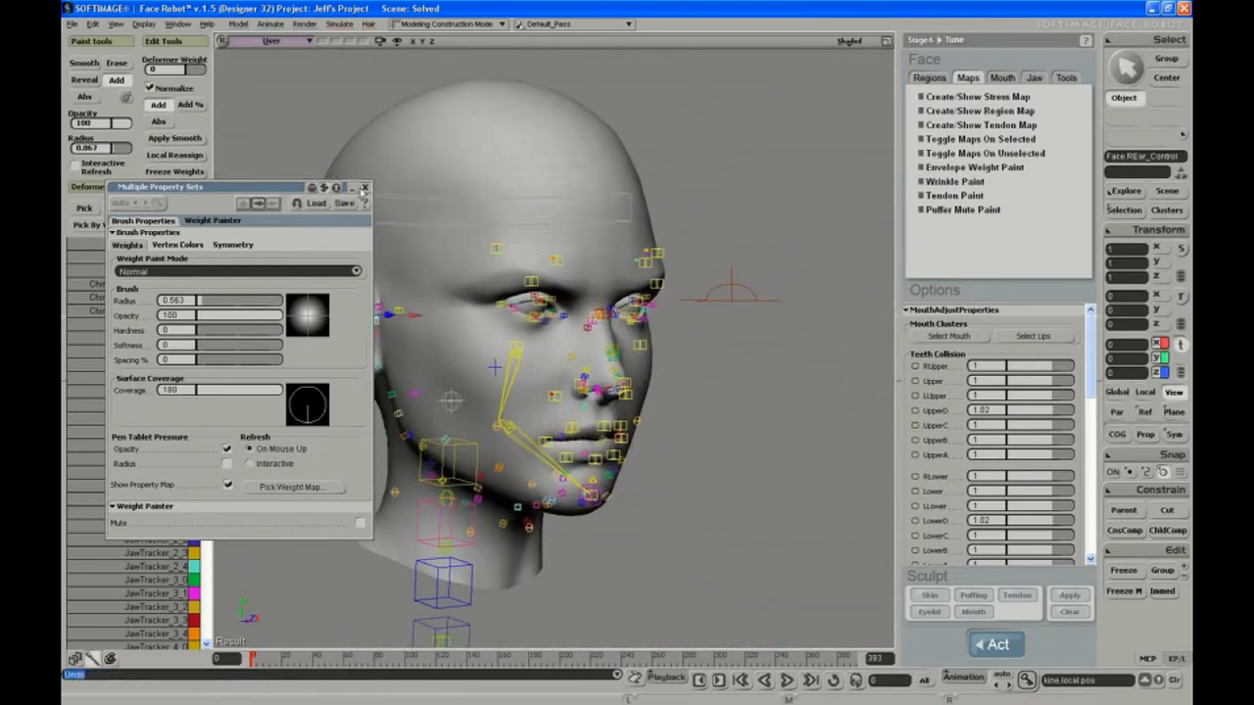
key("s")
middle_click_drag(537, 306, 531, 341)
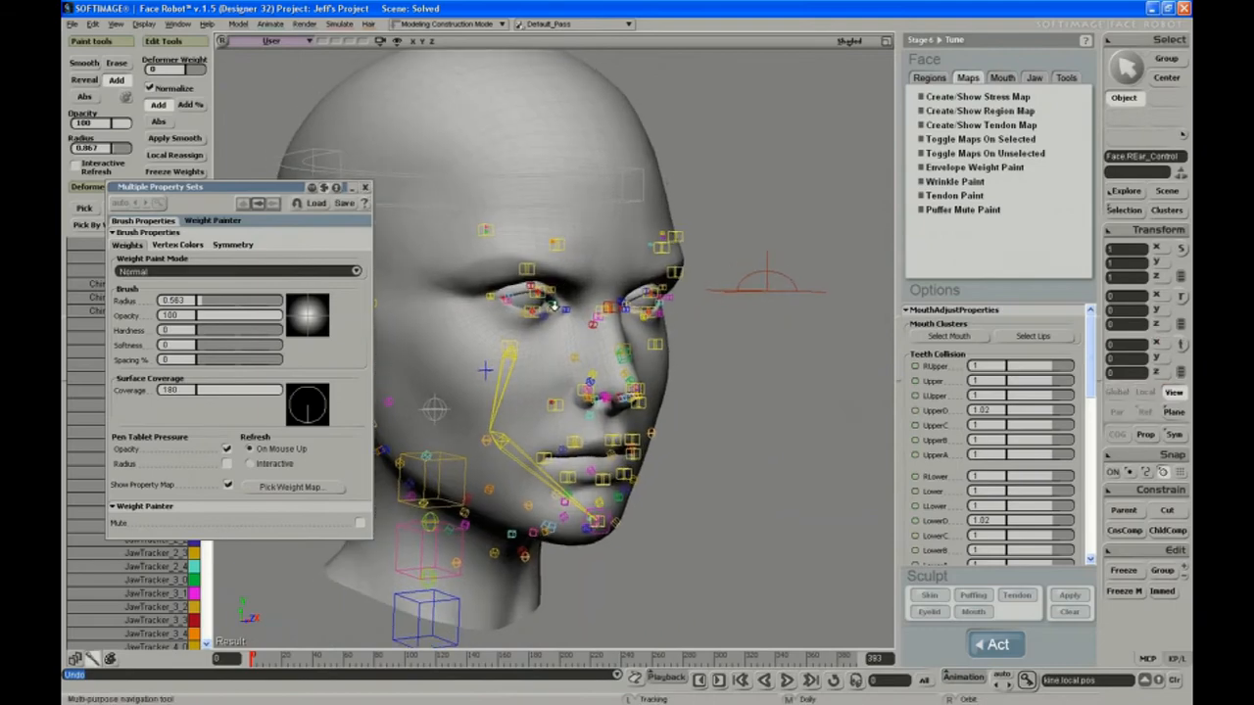
left_click_drag(531, 341, 571, 291)
middle_click_drag(571, 291, 588, 338)
right_click_drag(588, 338, 532, 343)
key("space")
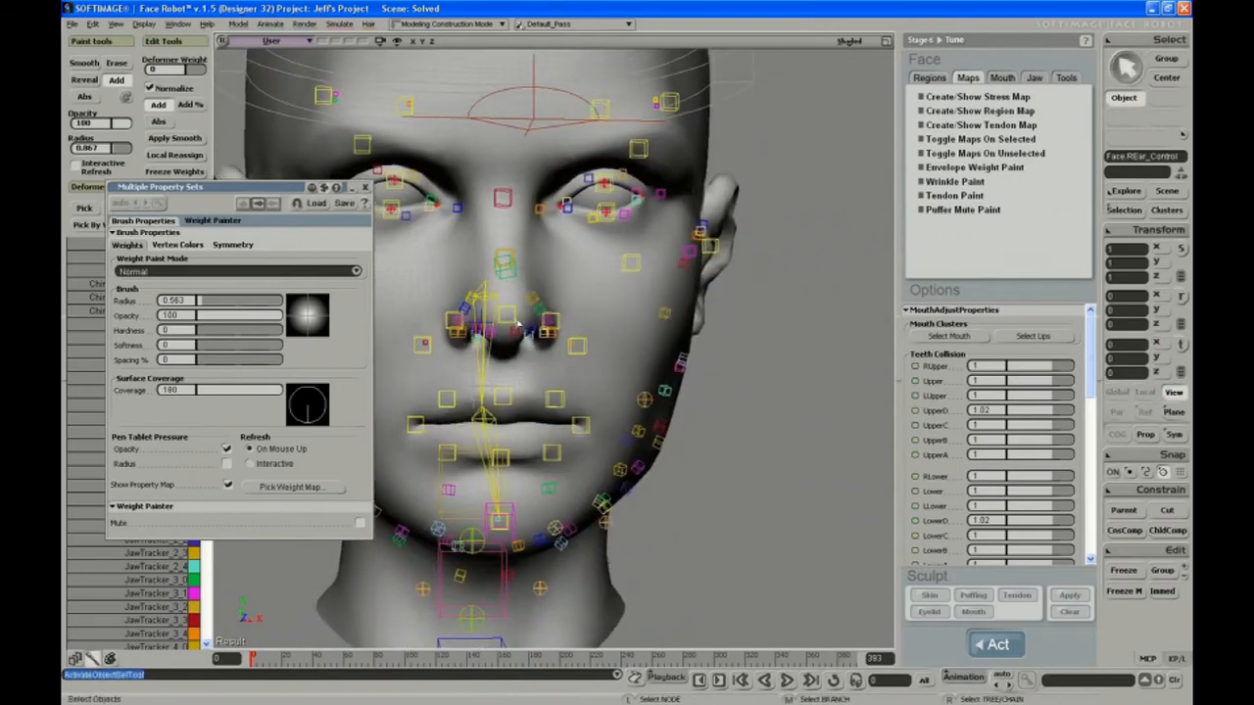
left_click(507, 316)
key("s")
middle_click_drag(545, 255, 524, 321)
right_click_drag(524, 321, 526, 353)
key("v")
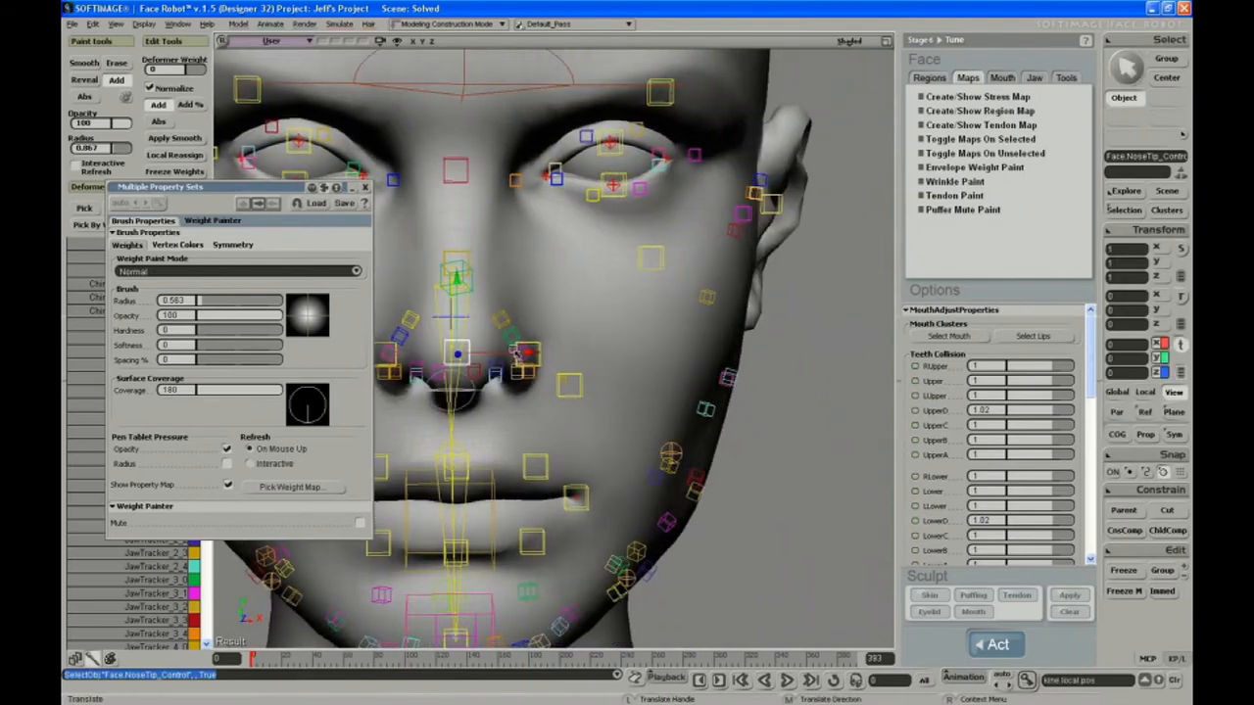
left_click_drag(517, 354, 522, 354)
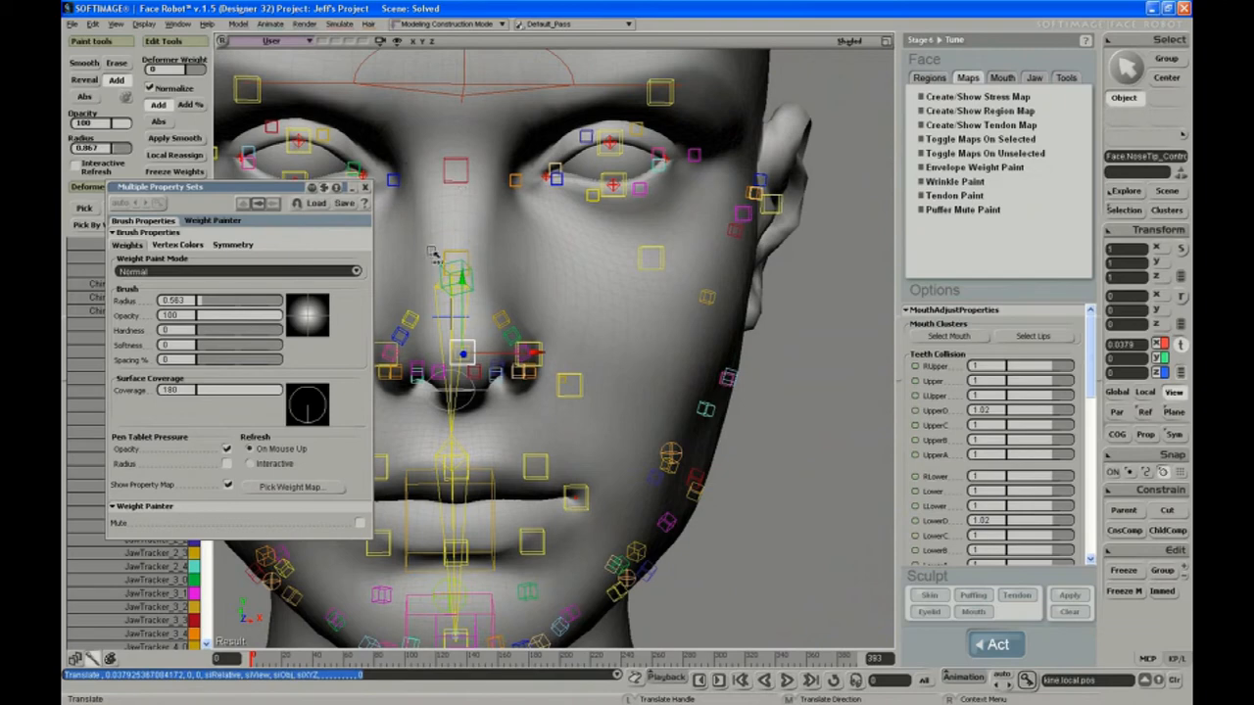
left_click_drag(533, 355, 548, 358)
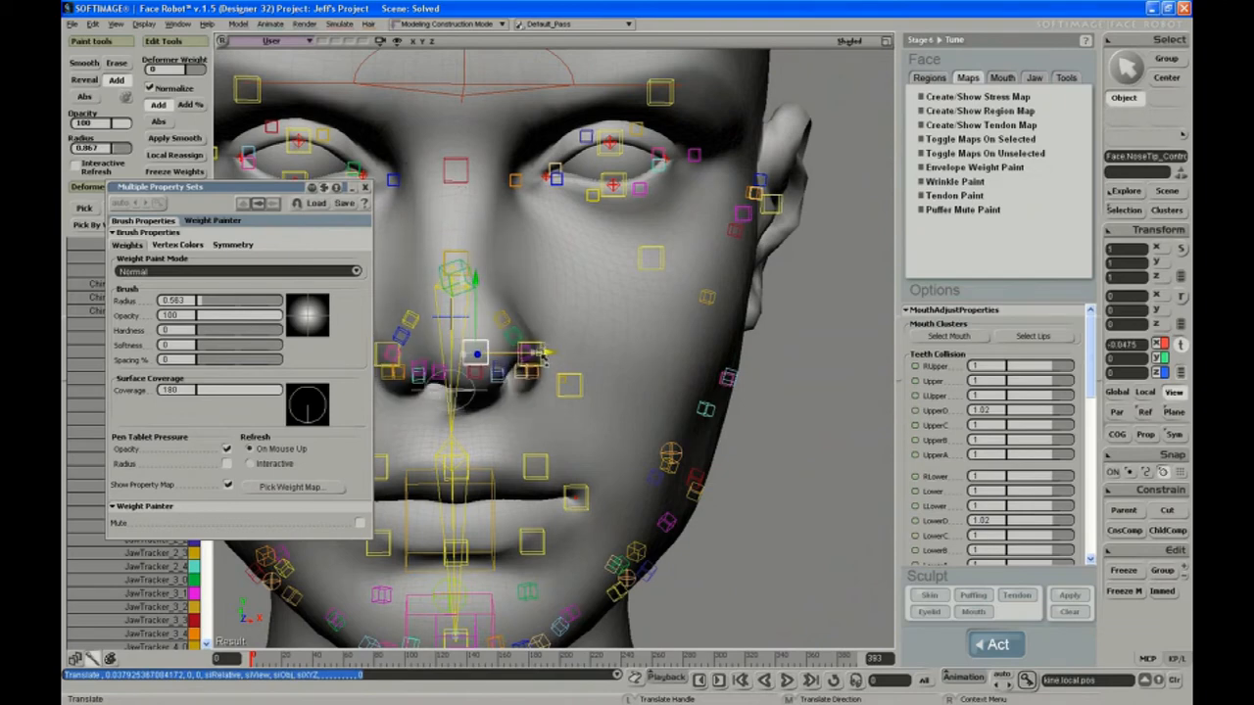
key("ctrl+shift+r")
- Repeat the sideways nose tip test in a closer view of the nose bridge, and reset the control again
scroll(529, 301, "up", 5)
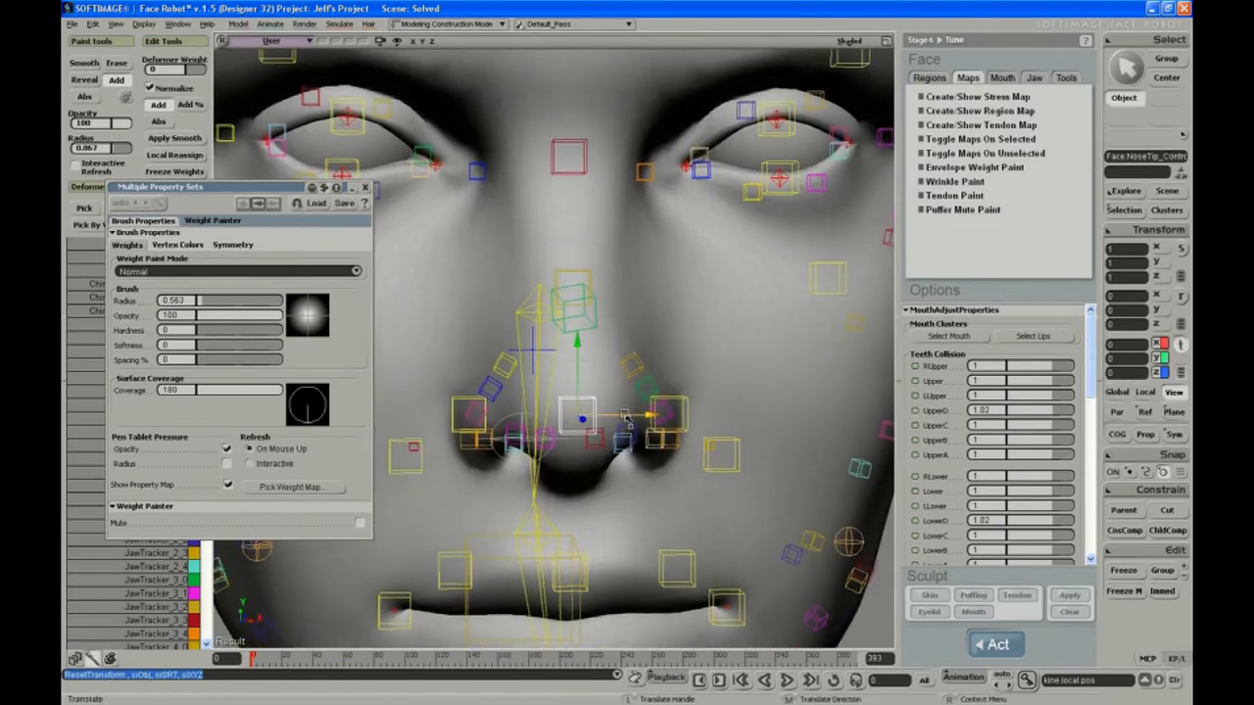
mouse_move(623, 416)
left_mouse_down()
mouse_move(644, 416)
mouse_move(608, 410)
left_mouse_up()
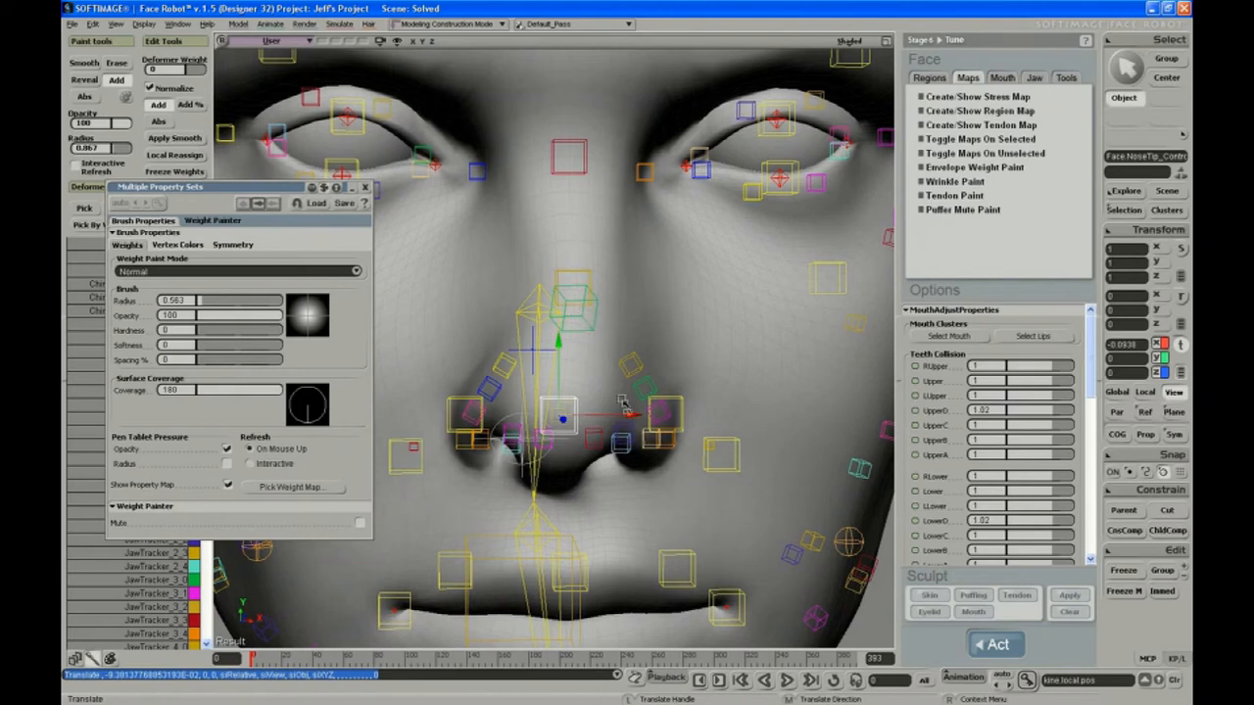
left_click_drag(620, 417, 629, 416)
key("ctrl+shift+r")
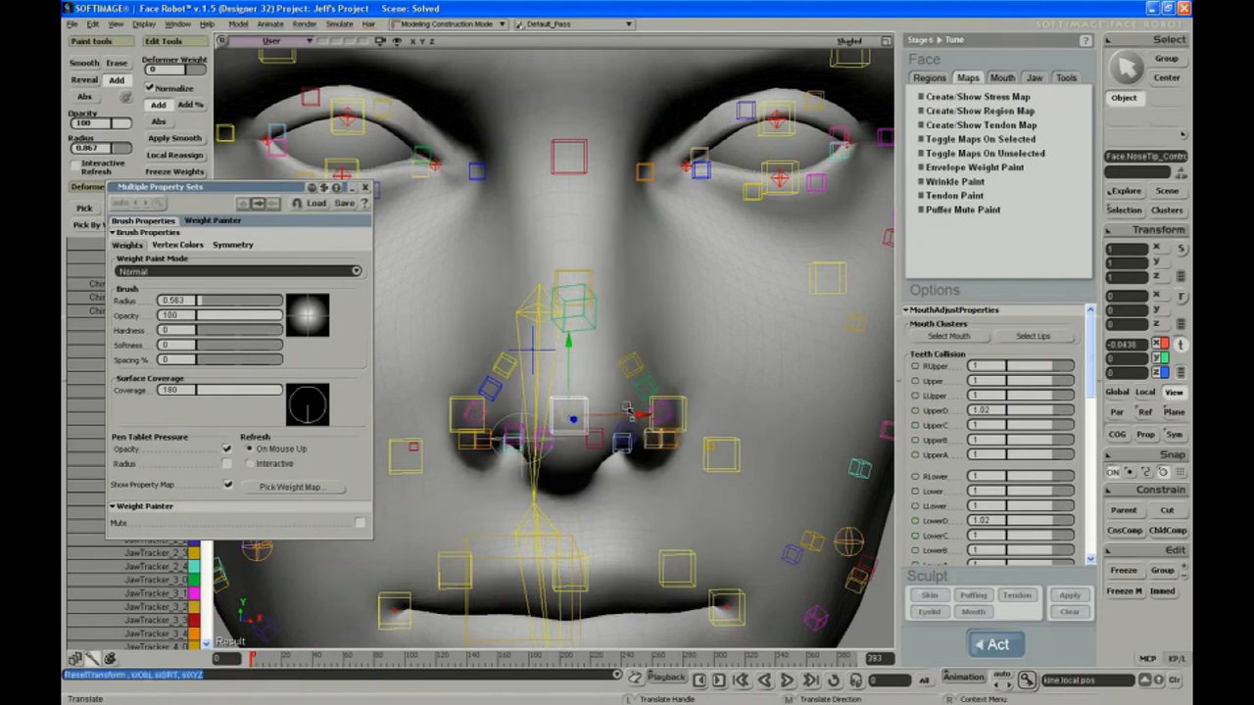
- Turn symmetry on and reduce the green nose deformer's weight across the upper nose bridge with a brush radius of about 0.37
key("space")
left_click(596, 356)
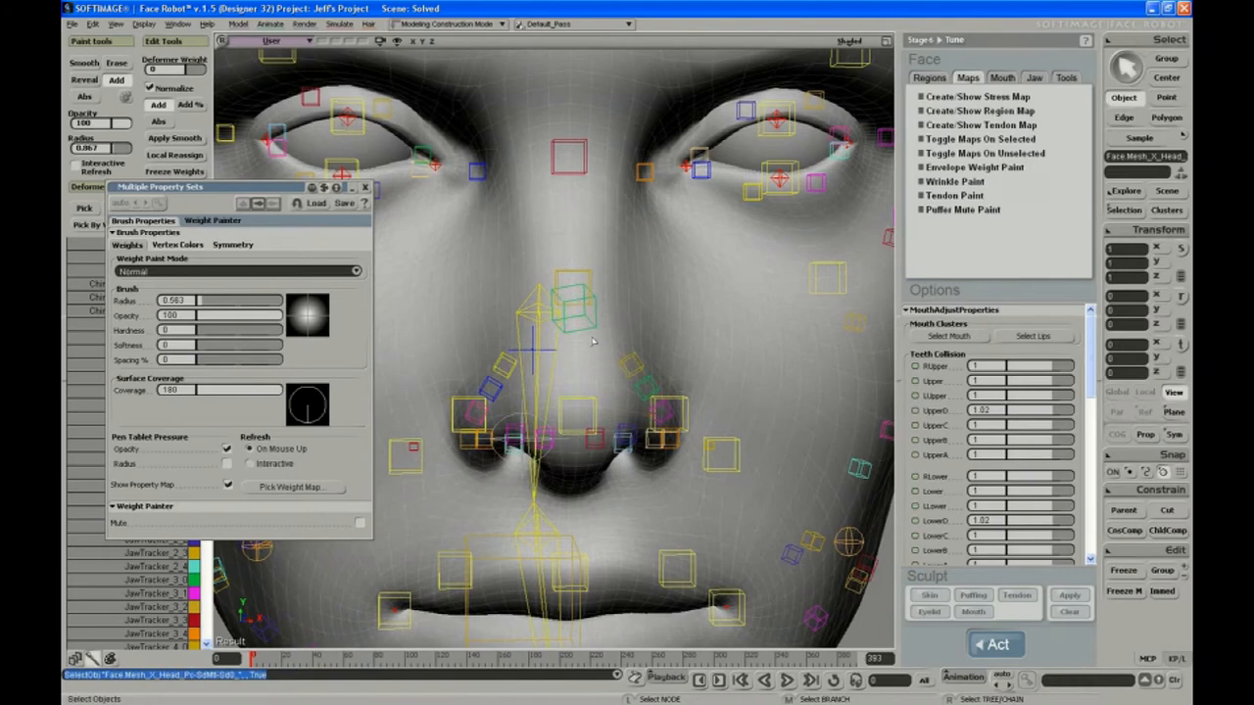
key("w")
key("d")
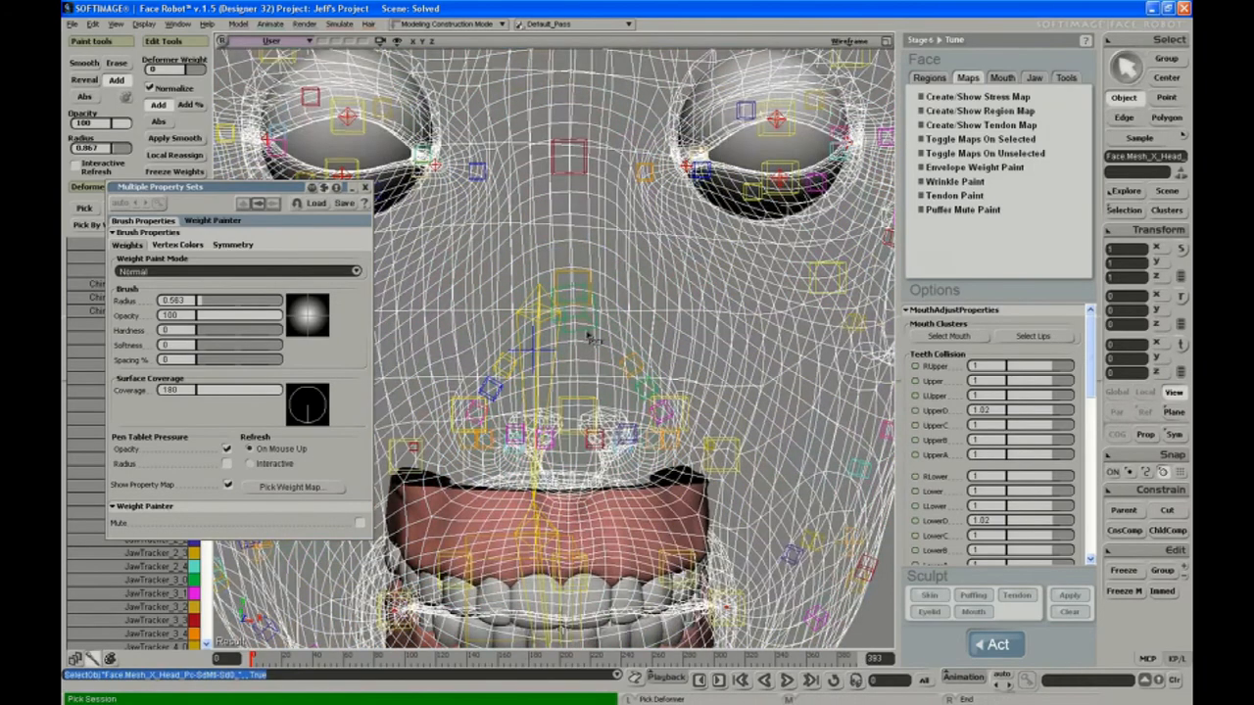
left_click(591, 283)
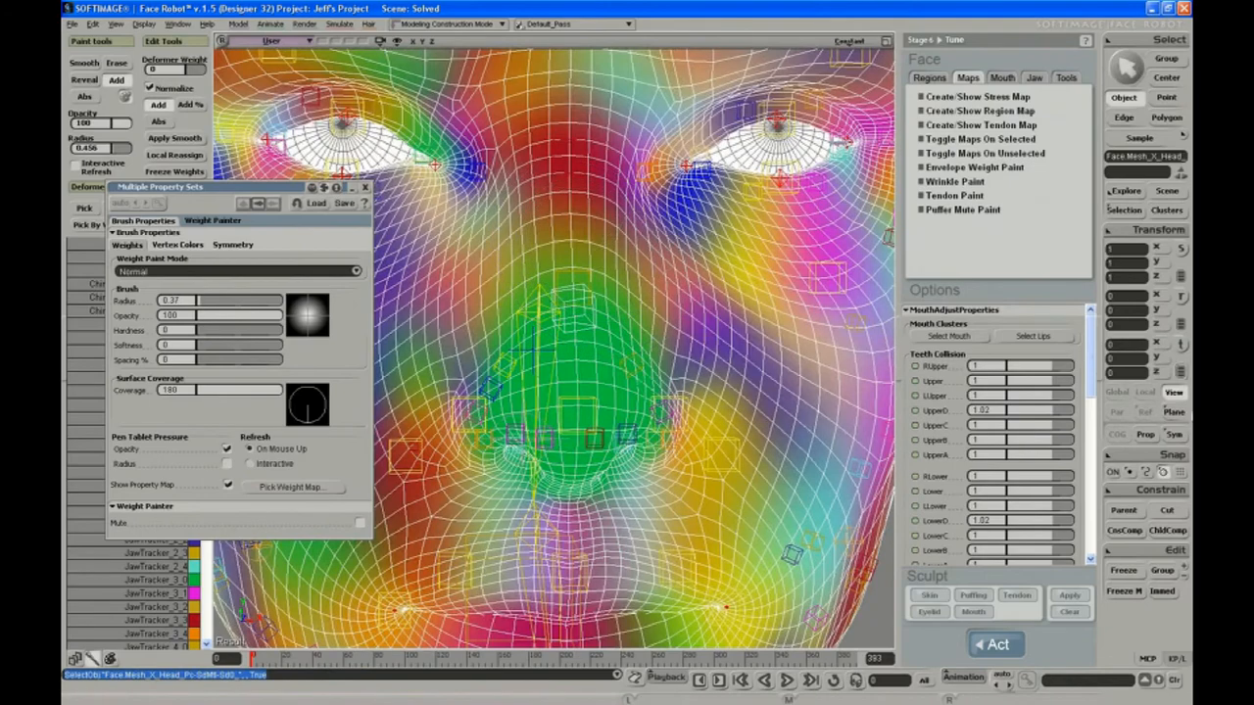
left_click(1171, 439)
key("w")
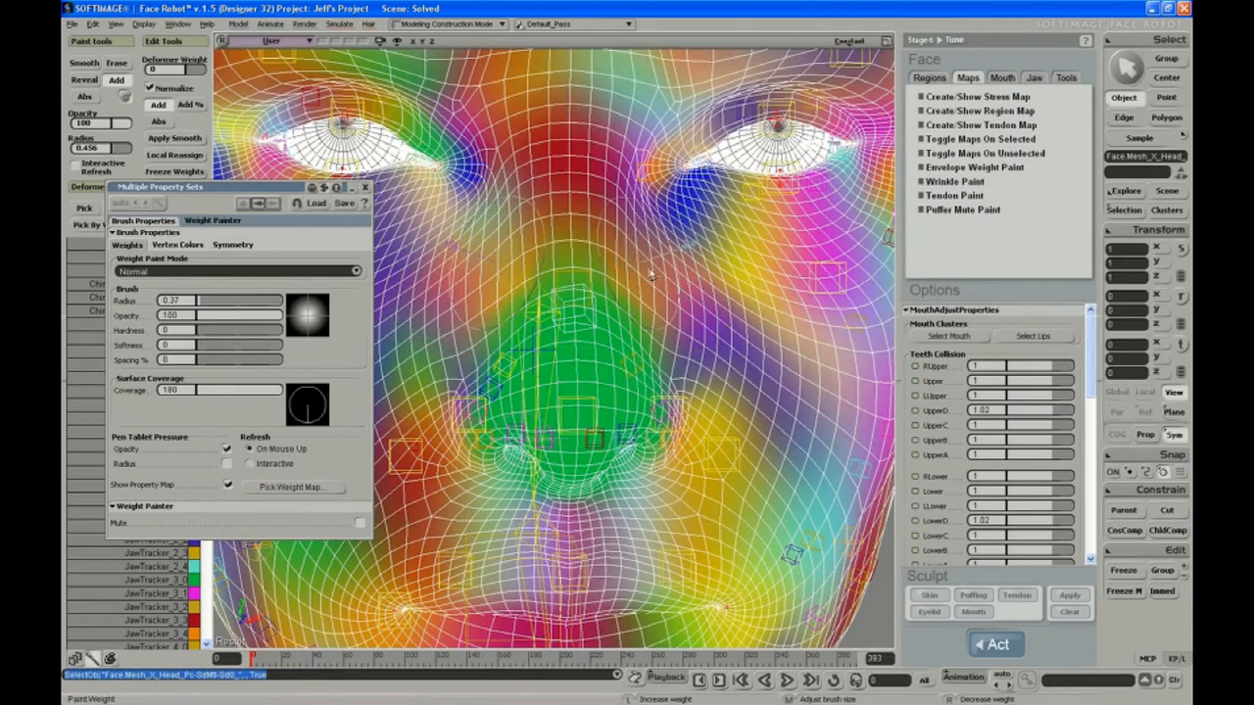
mouse_move(573, 293)
left_mouse_down()
mouse_move(567, 251)
mouse_move(524, 272)
left_mouse_up()
middle_click_drag(504, 330, 500, 332)
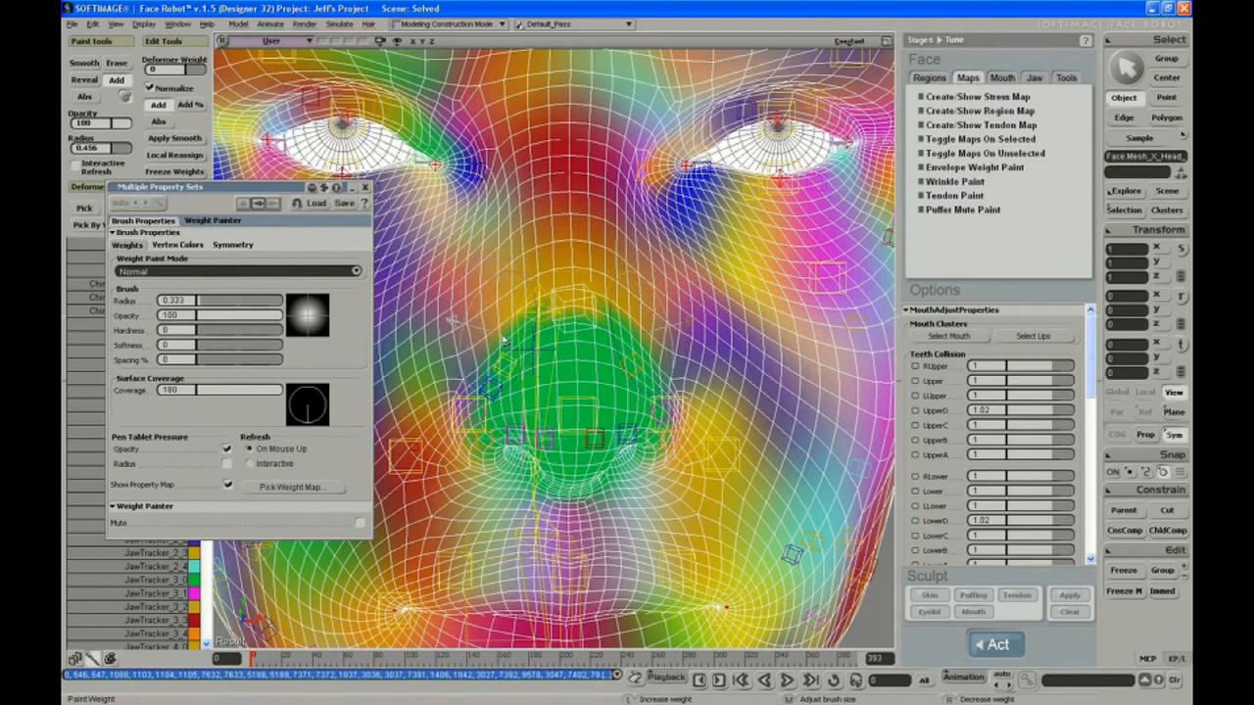
key("space")
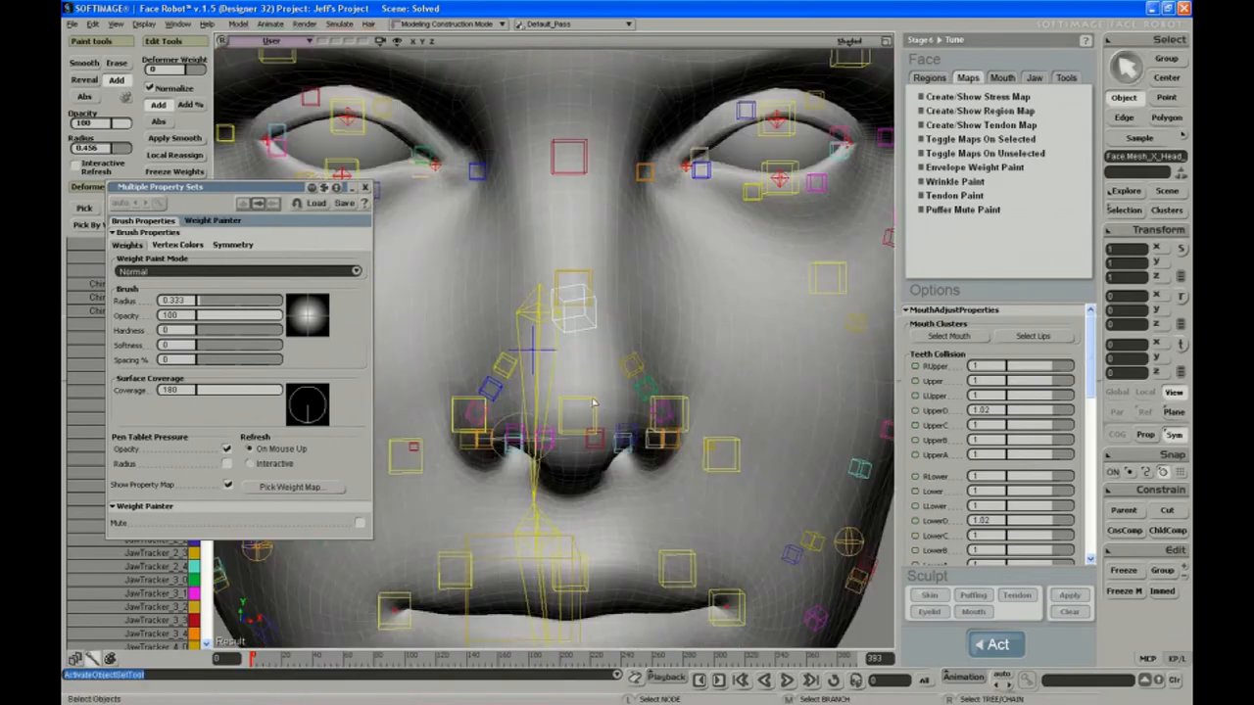
- Move the nose tip control sideways to test the repainted nose bridge weights, and reset its transform
left_click(591, 407)
left_click_drag(629, 417, 648, 418)
key("ctrl+shift+r")
- Deselect the nose tip control, turn off Envelope Weight Paint to hide the envelope deformers, and close the brush properties window
key("s")
middle_click_drag(641, 377, 570, 108)
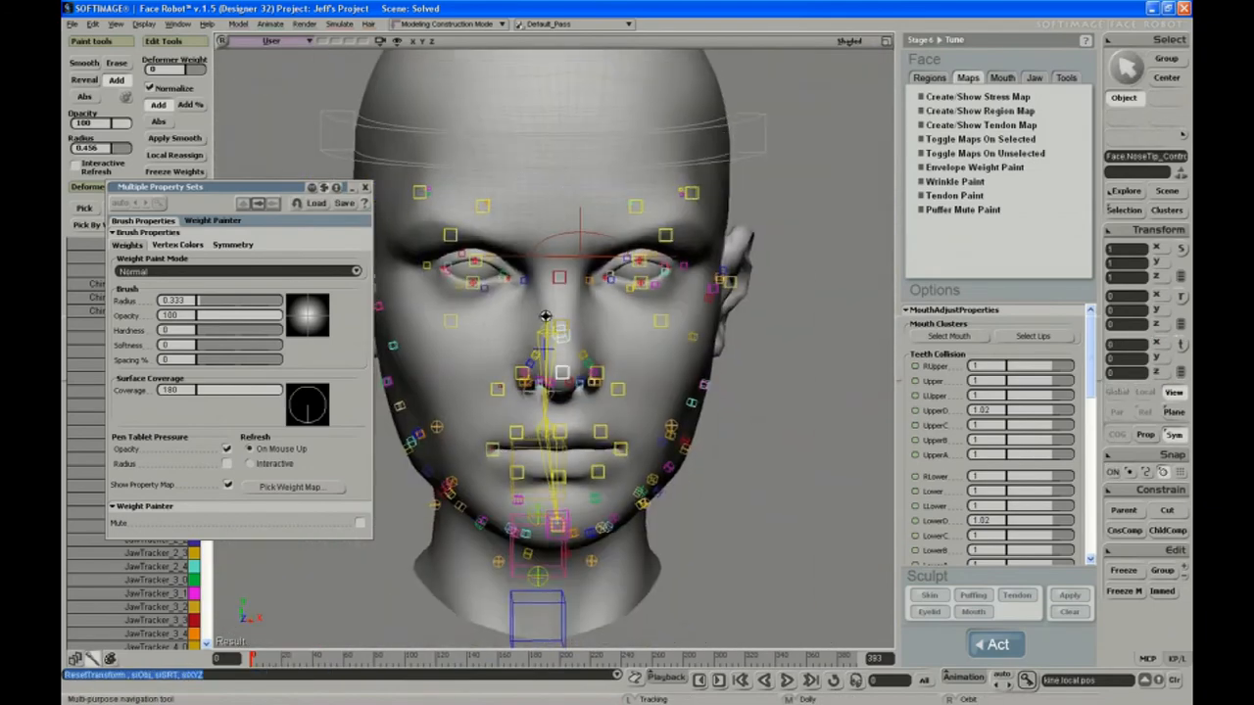
right_click_drag(531, 358, 572, 348)
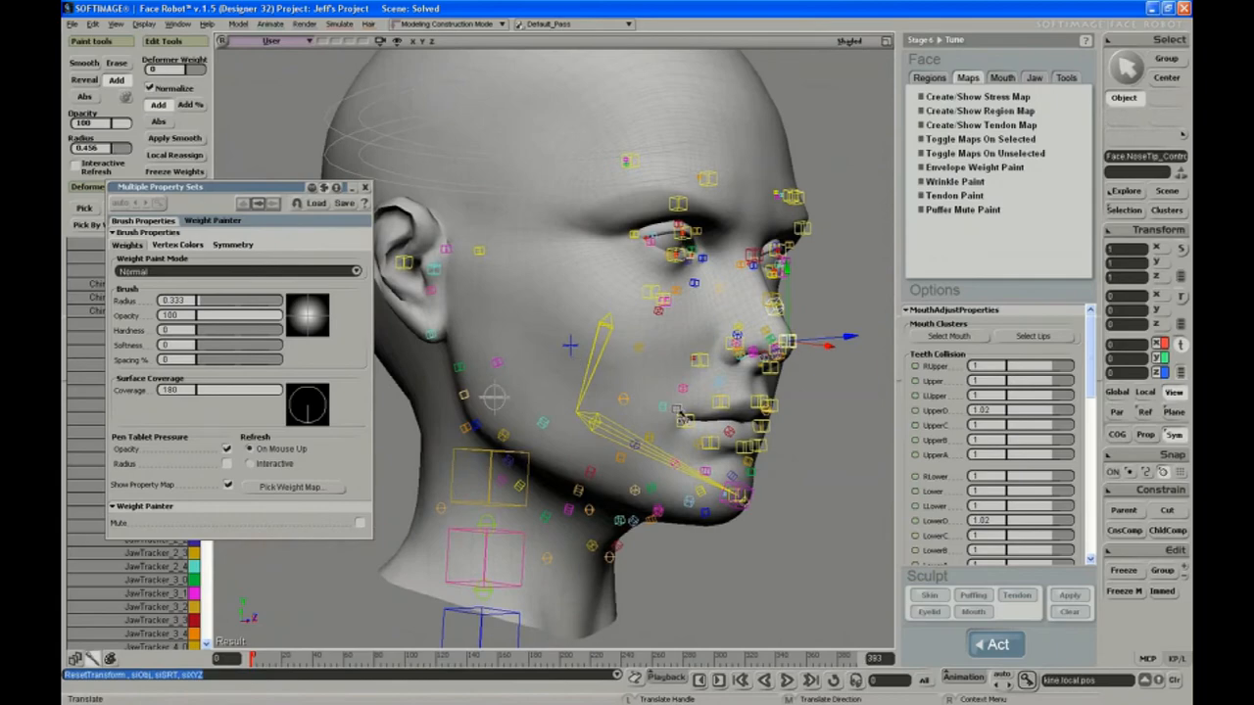
key("s")
right_click_drag(682, 415, 612, 386)
key("v")
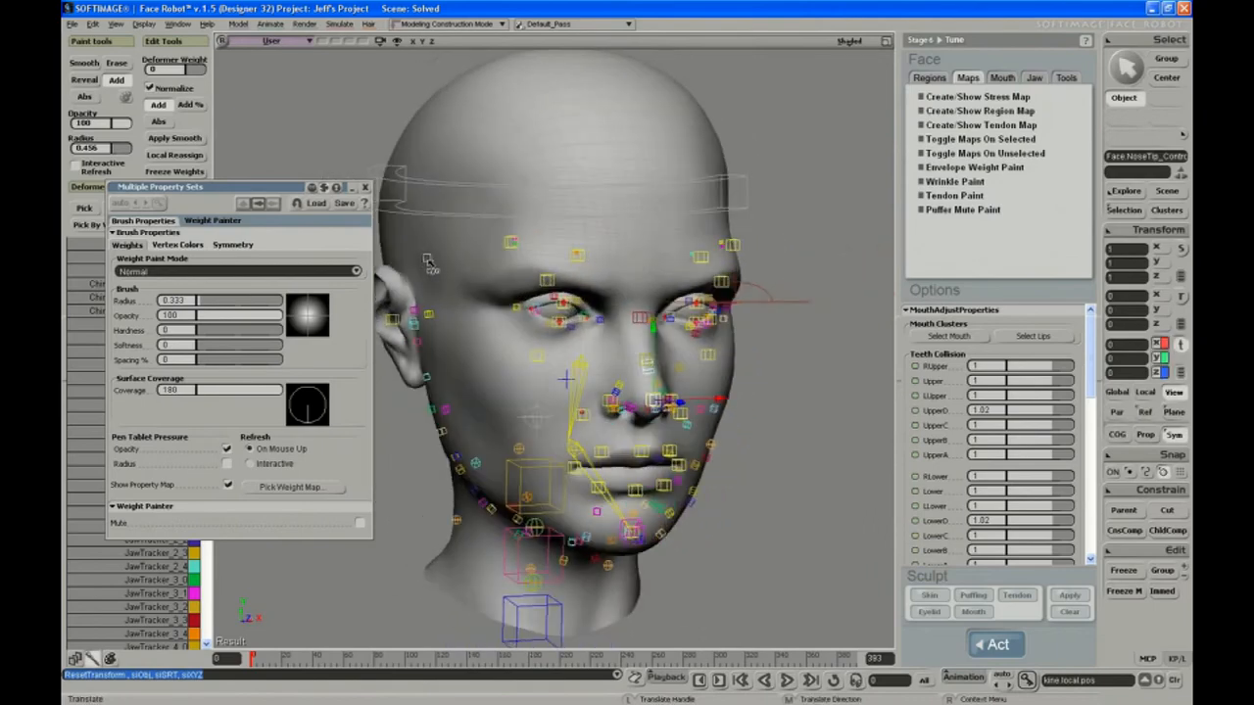
key("space")
left_click(828, 396)
left_click(990, 173)
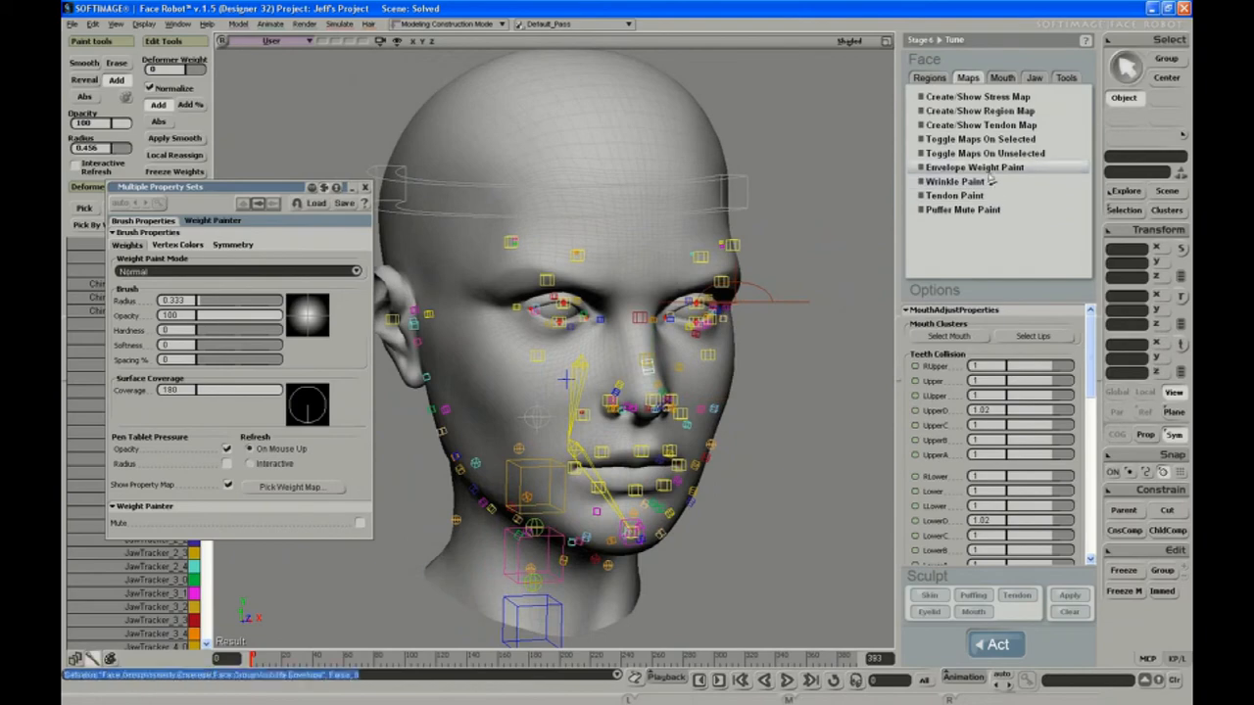
right_click_drag(637, 294, 598, 312)
key("space")
left_click(829, 397)
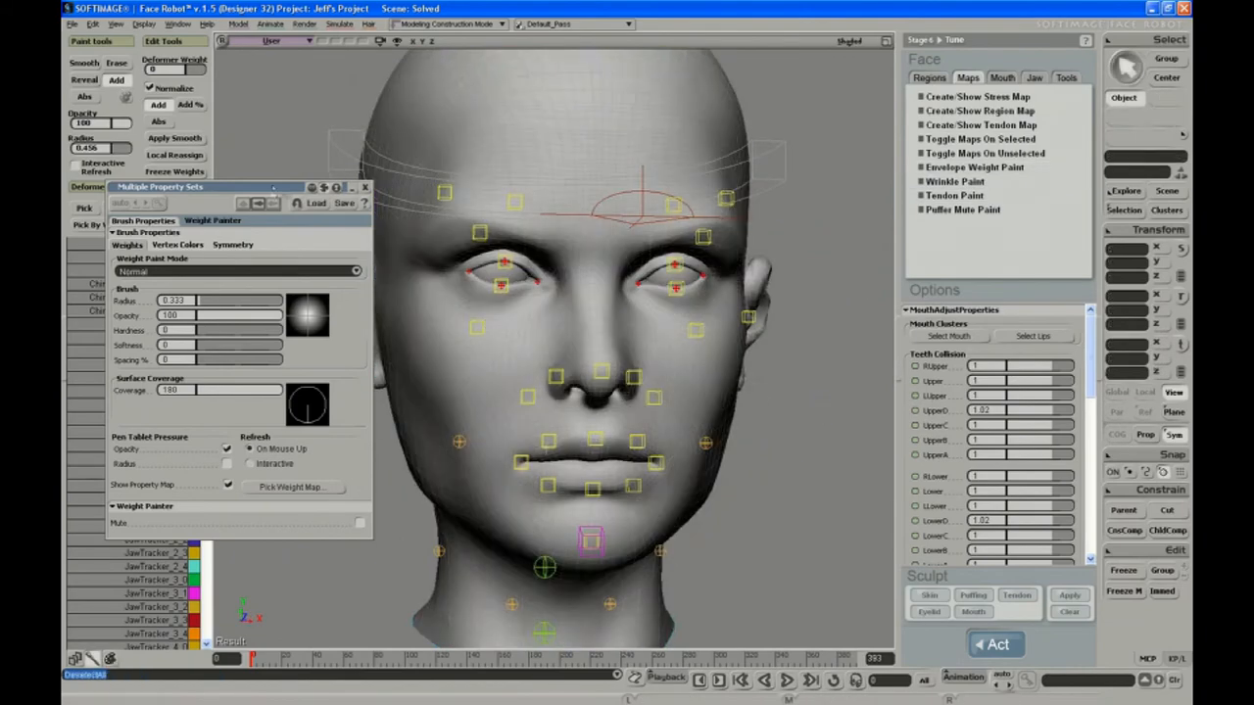
left_click(363, 187)
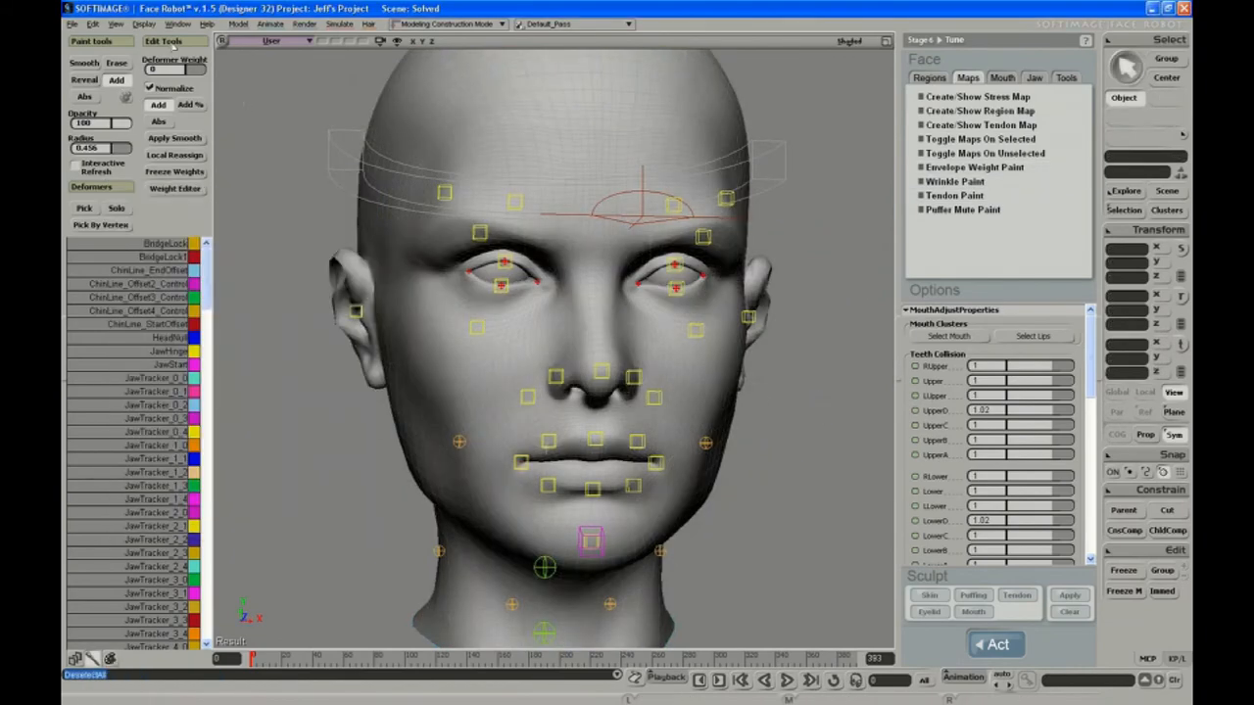
- Save the scene under the new name Solved_01 in the project's Scenes folder
left_click(74, 25)
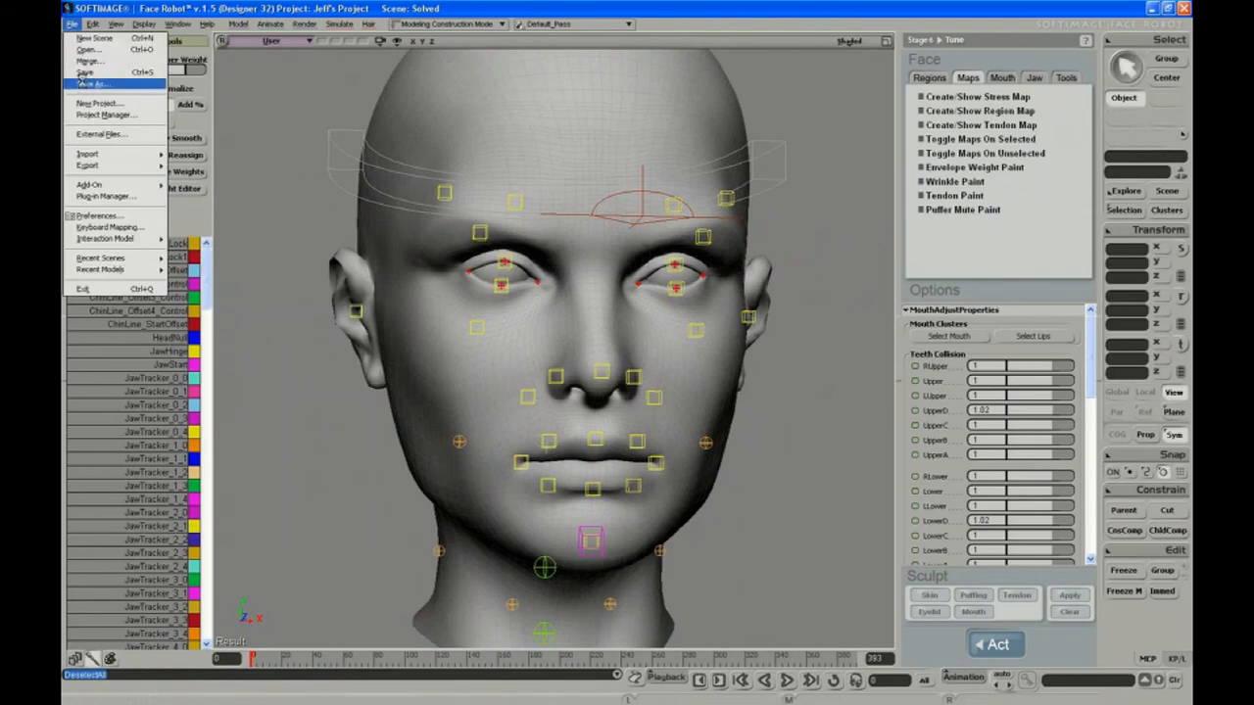
left_click(88, 84)
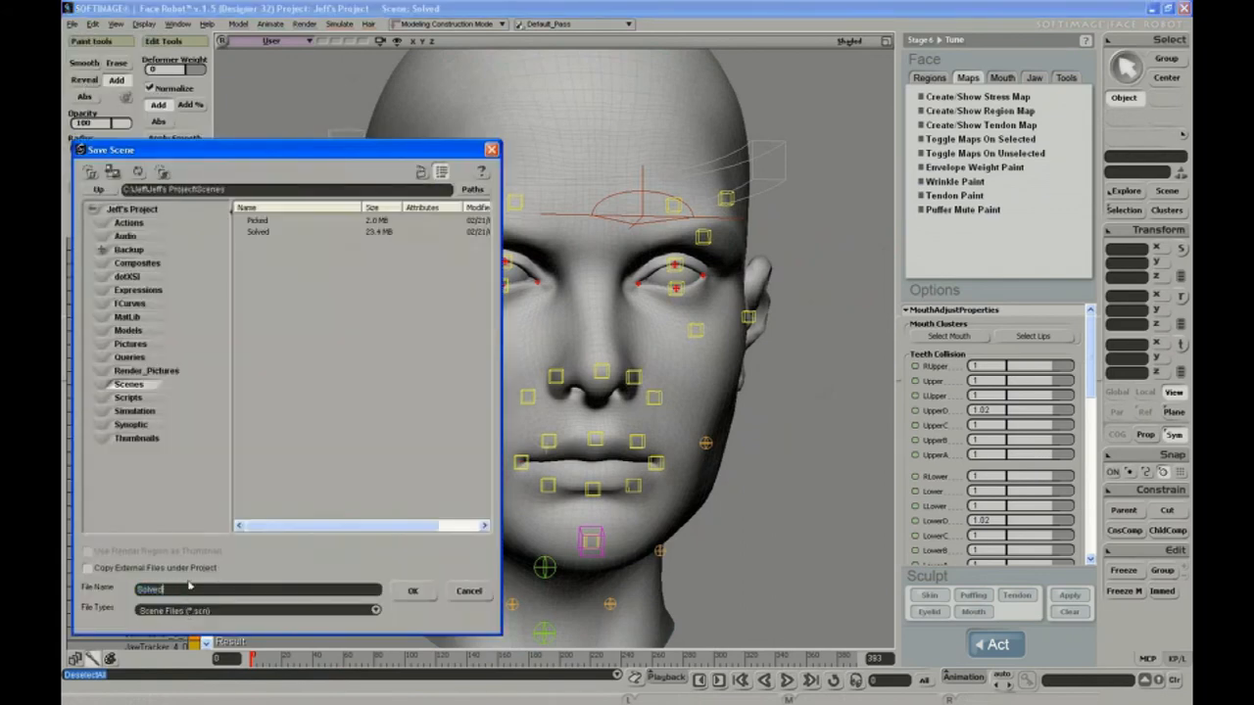
key("Return")
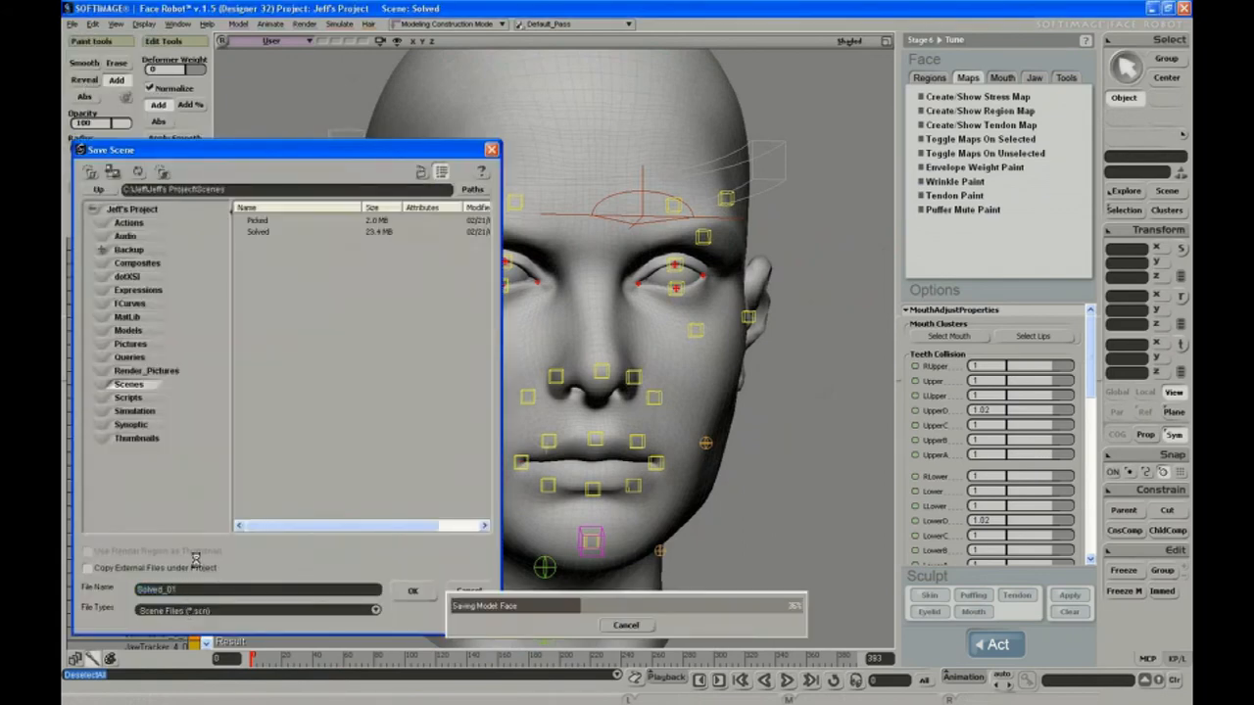